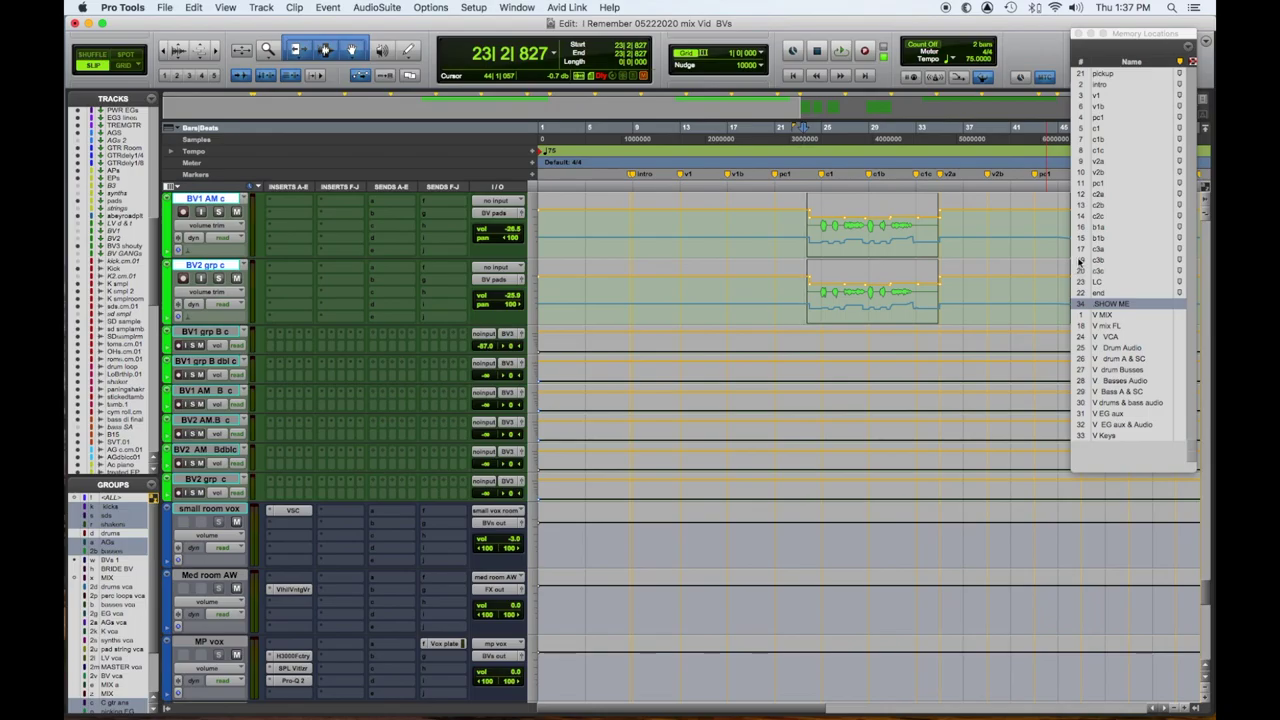
# - Select from marker b1a to marker c3a on the BV1 grp B c track and start playback
pyautogui.click(1105, 227)
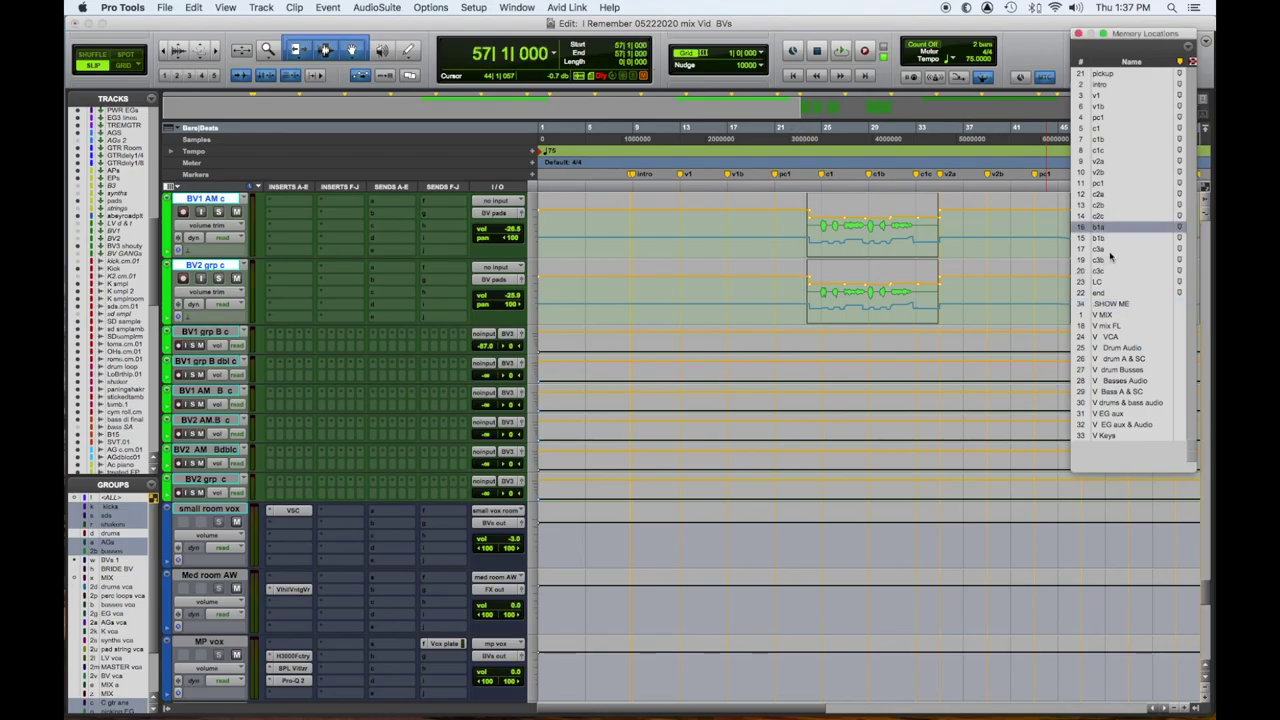
pyautogui.click(1105, 250)
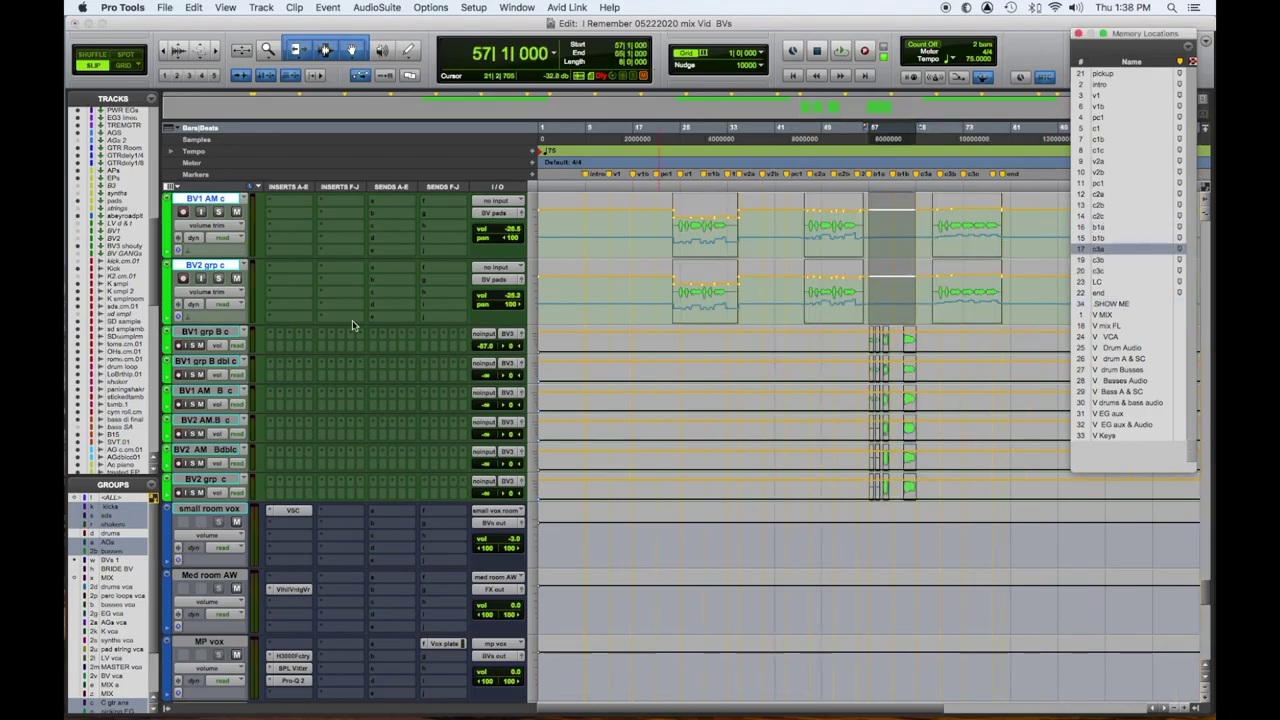
pyautogui.click(210, 333)
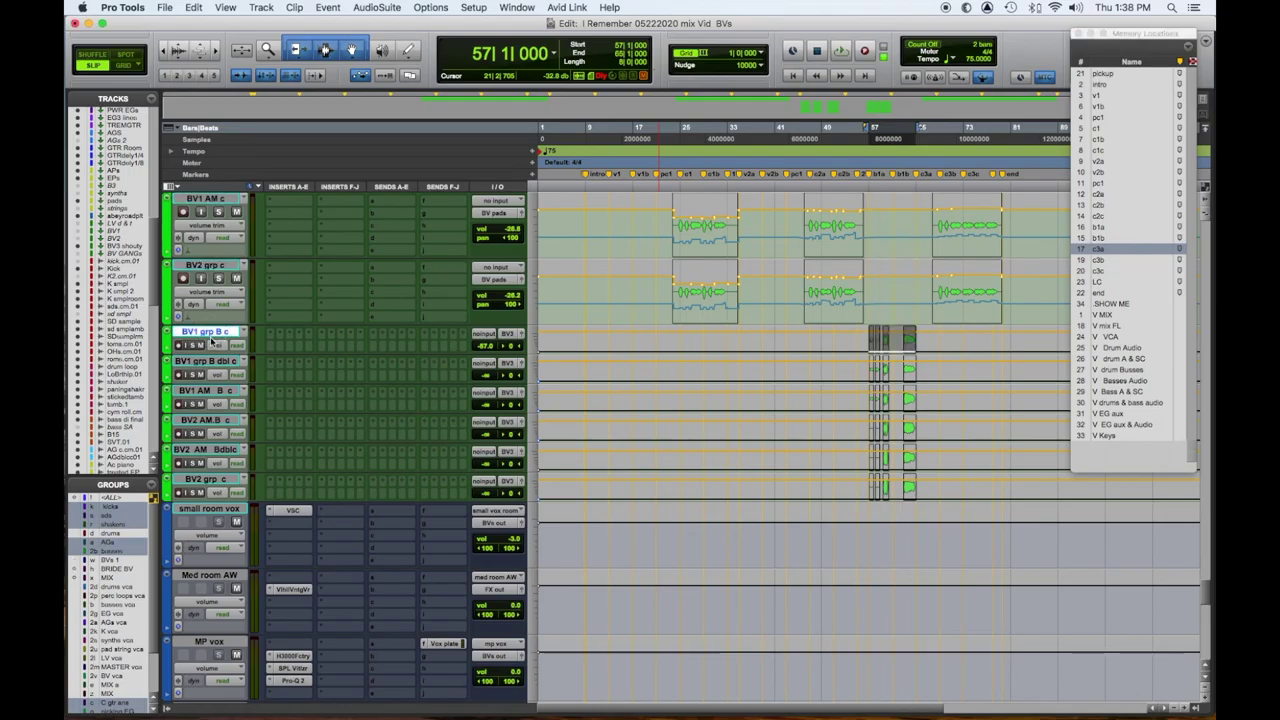
pyautogui.press('space')
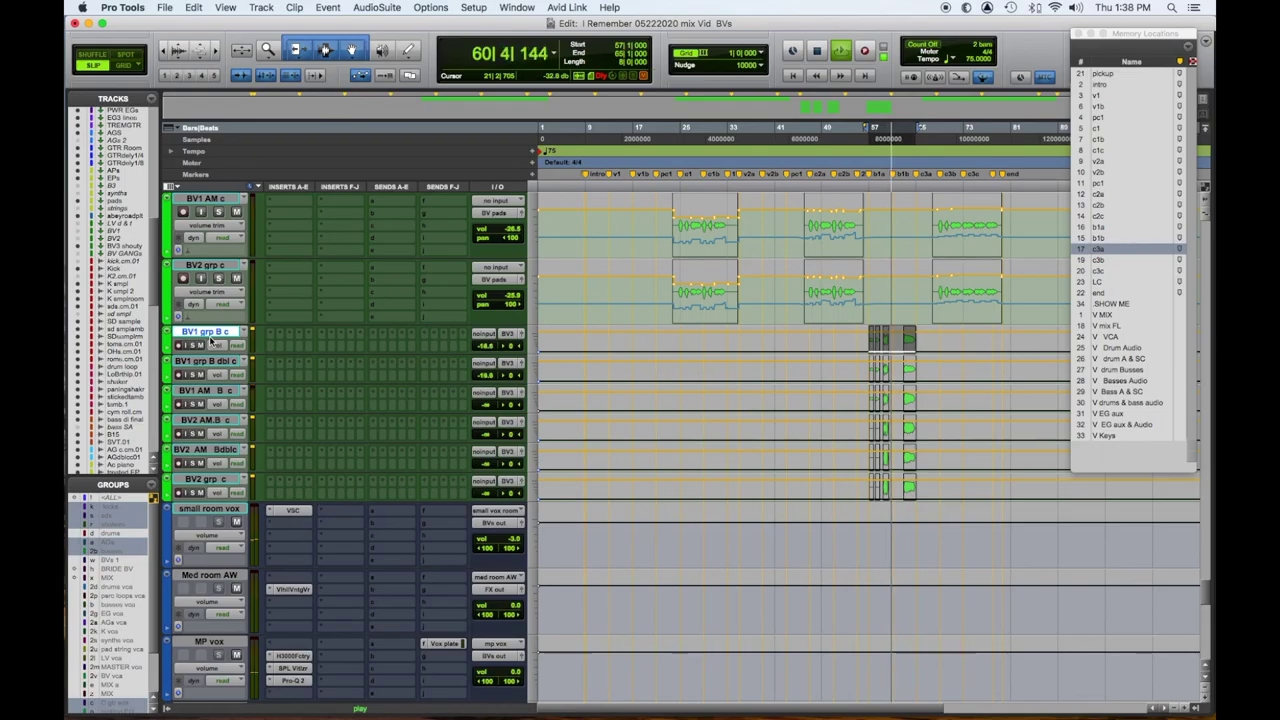
# - Open the output fader of the BV1 grp B dbl c track and solo the group B backing vocals
pyautogui.click(511, 361)
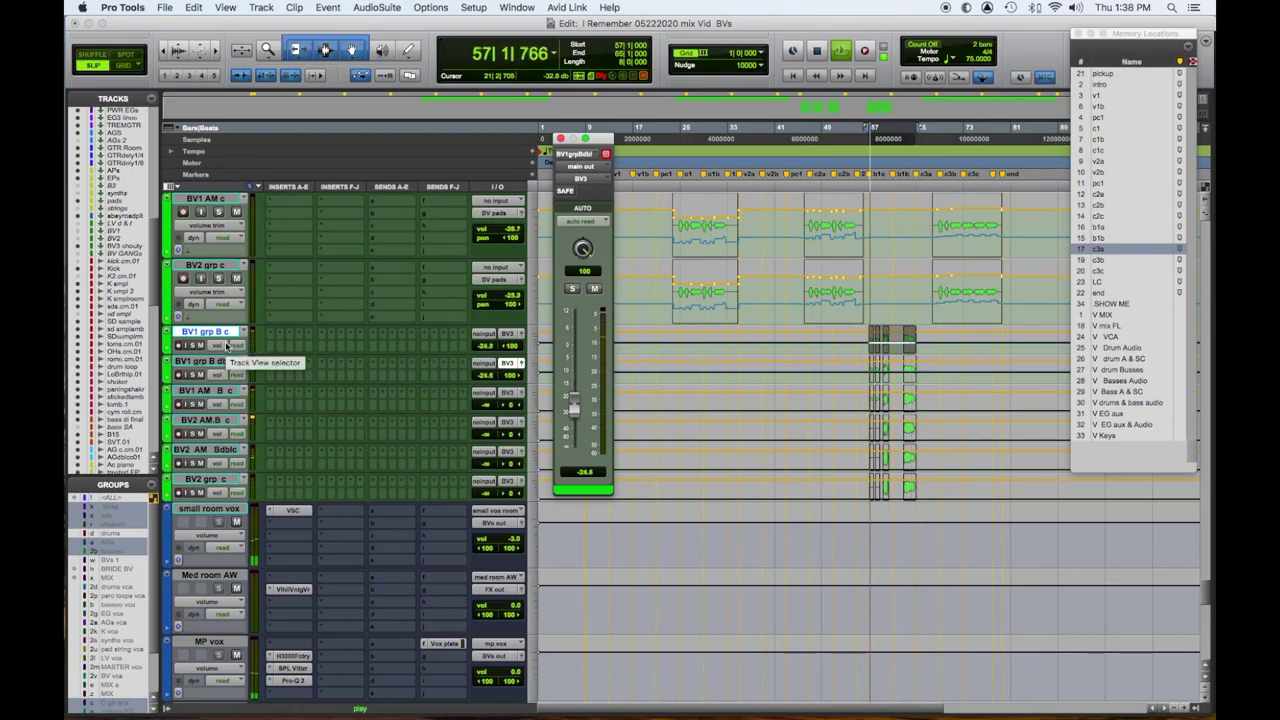
pyautogui.hotkey('shift', 's')
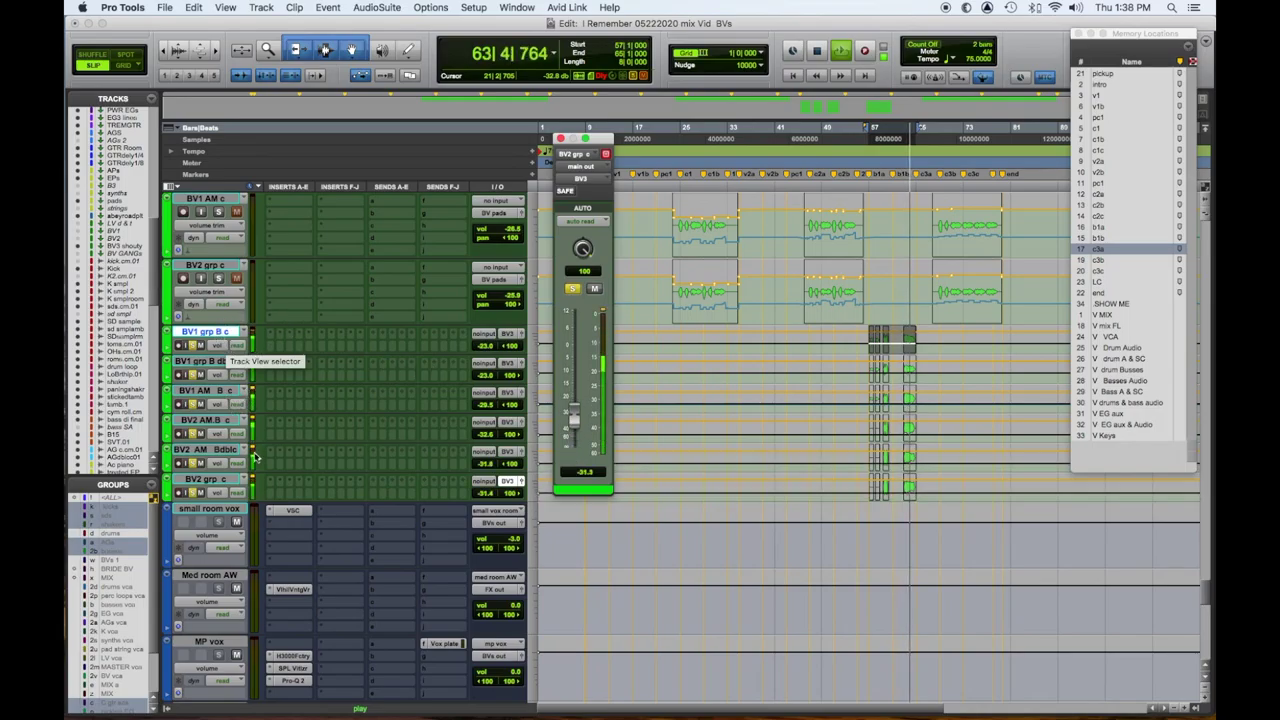
# - Extend the track selection from BV1 grp B c through BV2 grp c and set the track height to medium
pyautogui.keyDown('shift'); pyautogui.click(236, 482); pyautogui.keyUp('shift')
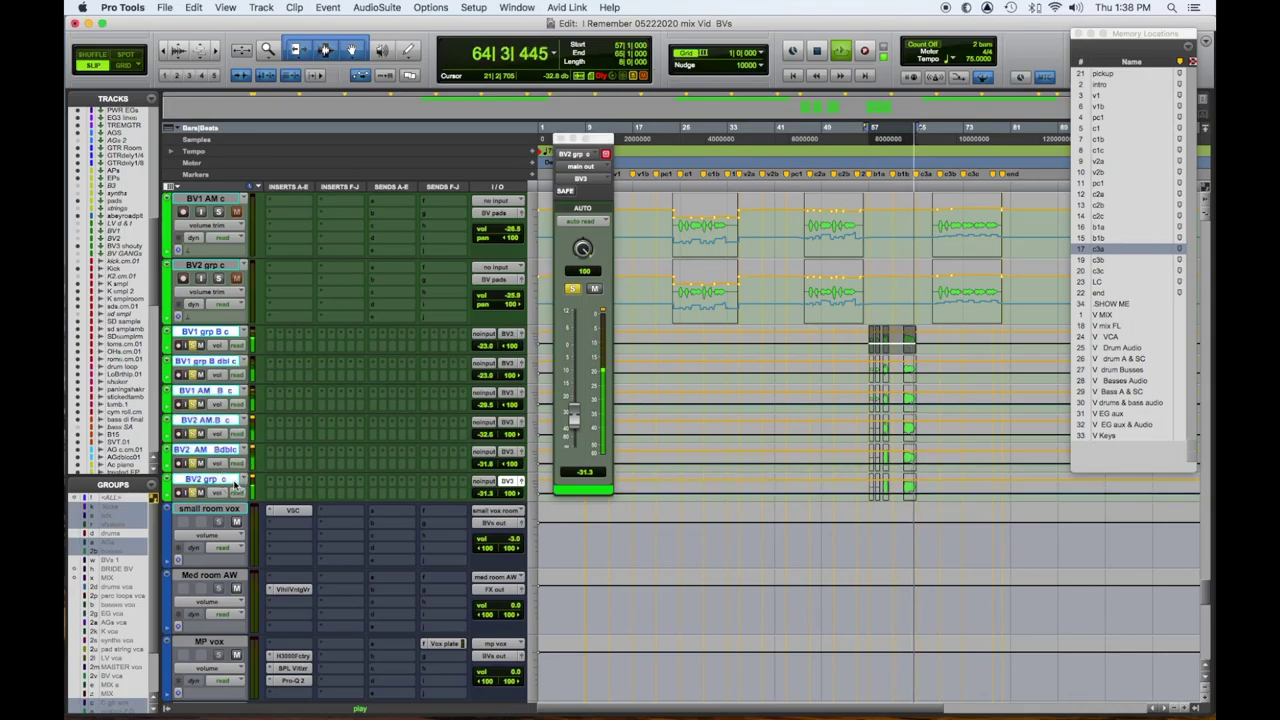
pyautogui.click(533, 375)
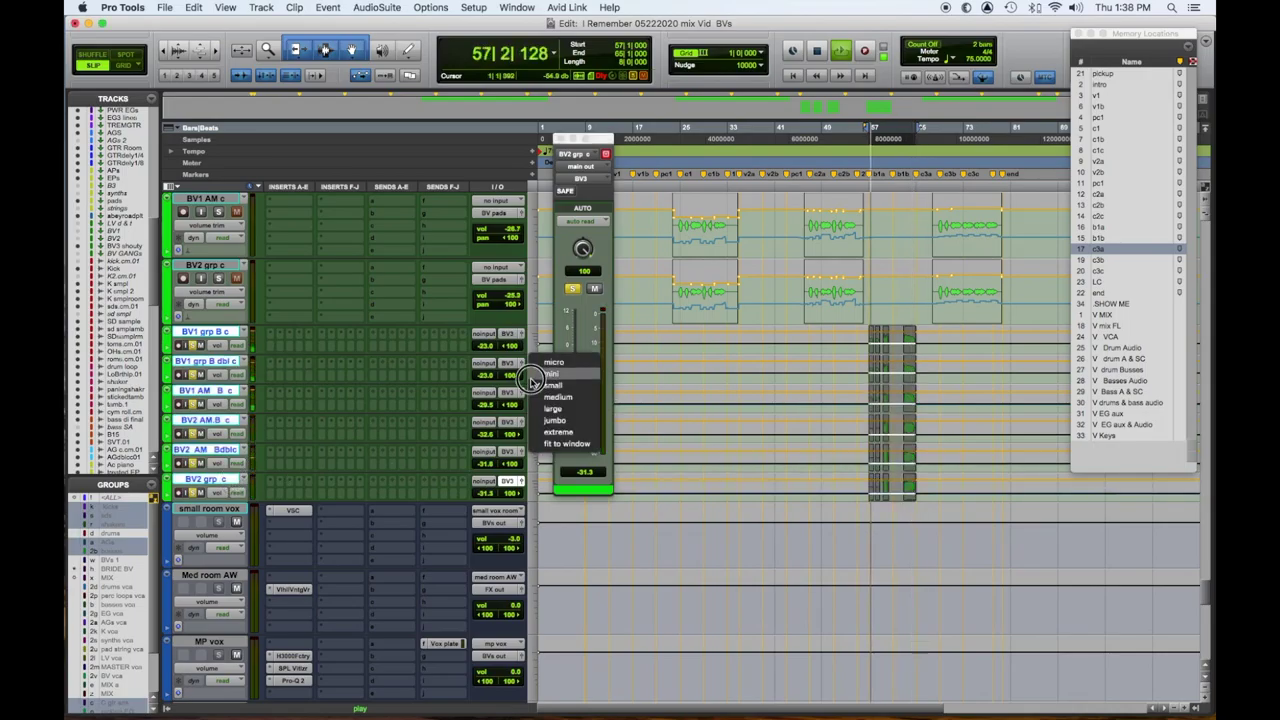
pyautogui.click(541, 402)
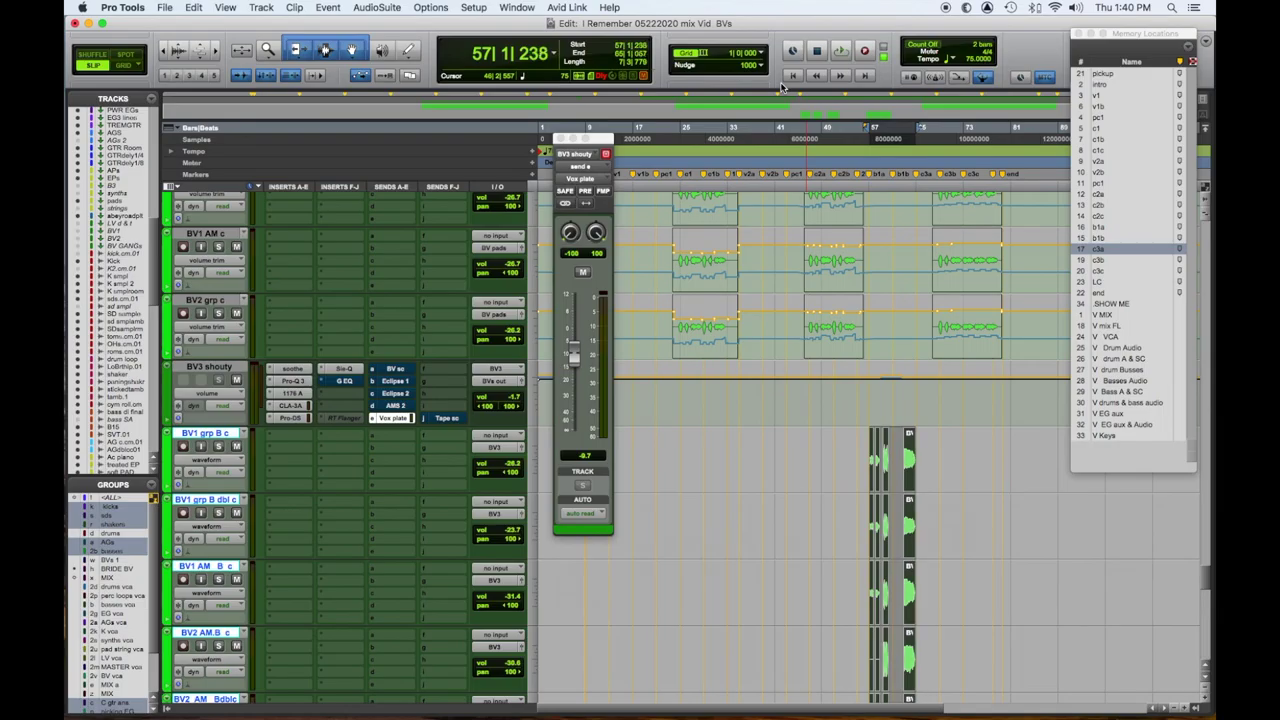
# - Play the section and lower the Vox plate send on BV3 shouty to -21.4 dB
pyautogui.press('space')
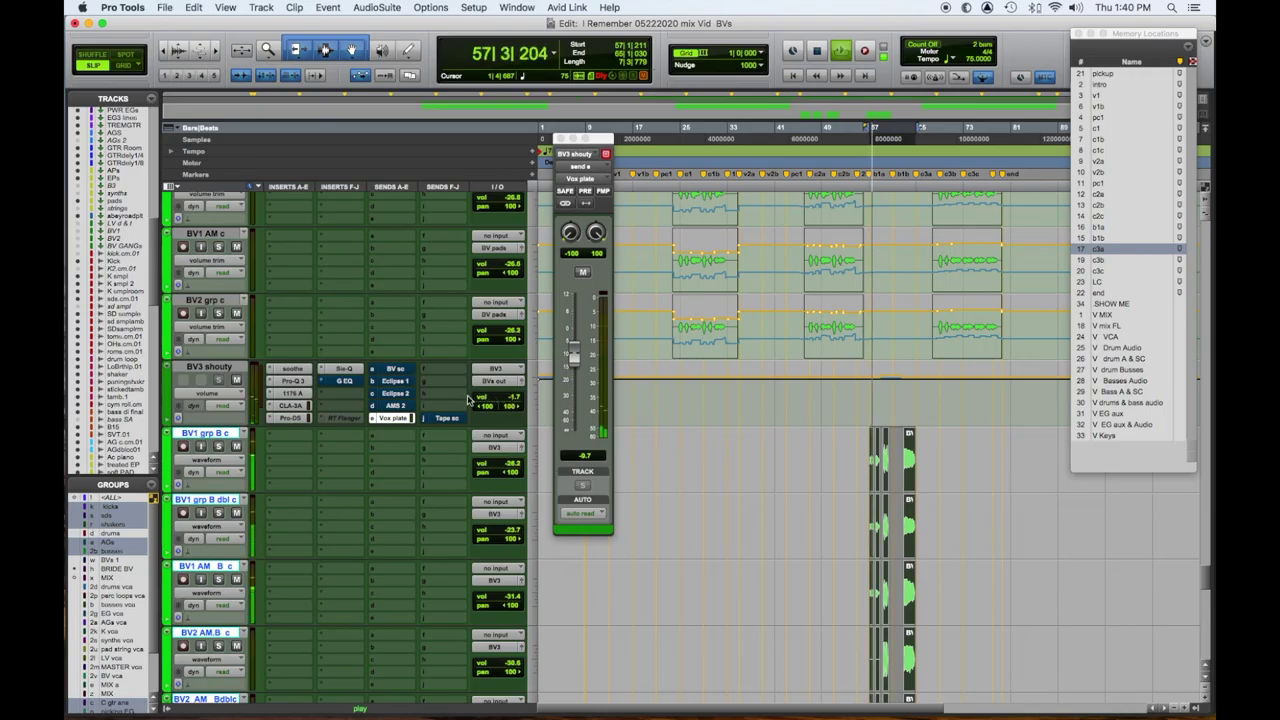
pyautogui.moveTo(572, 352); pyautogui.dragTo(573, 392)
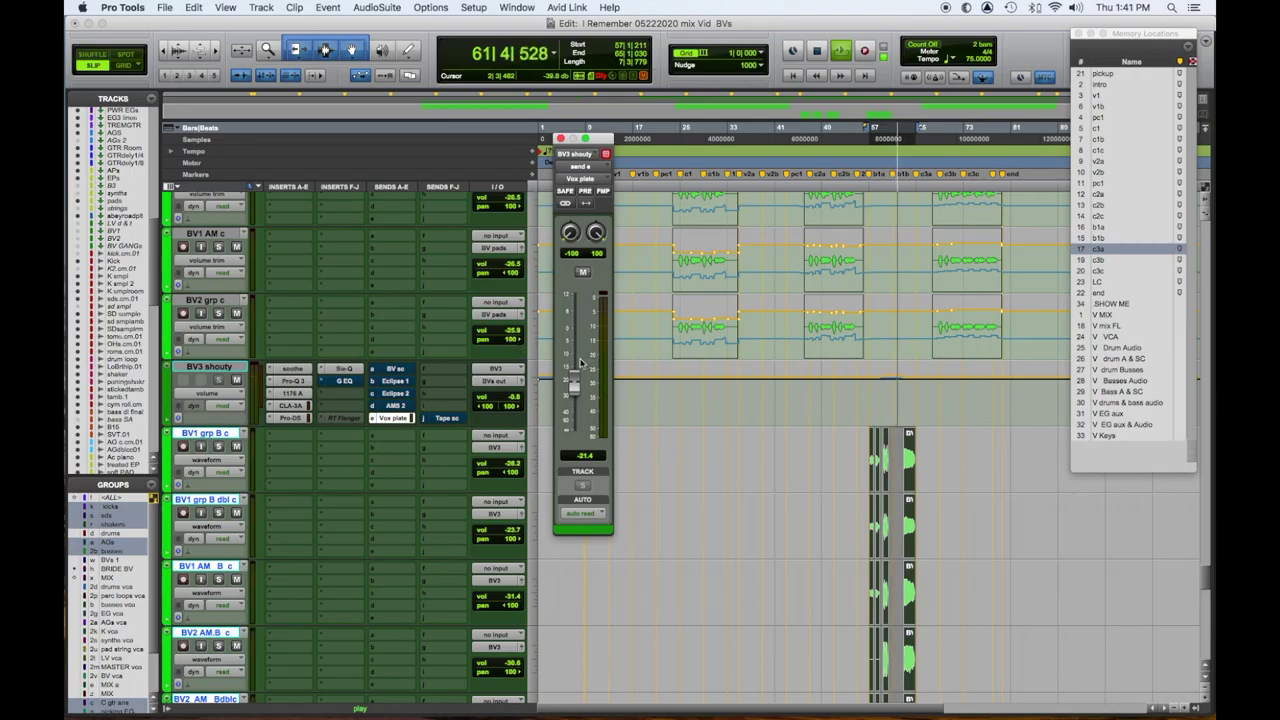
# - Switch the selected group B vocal tracks from waveform to volume automation view
pyautogui.press('super+bracketright')
pyautogui.press('super+bracketright')
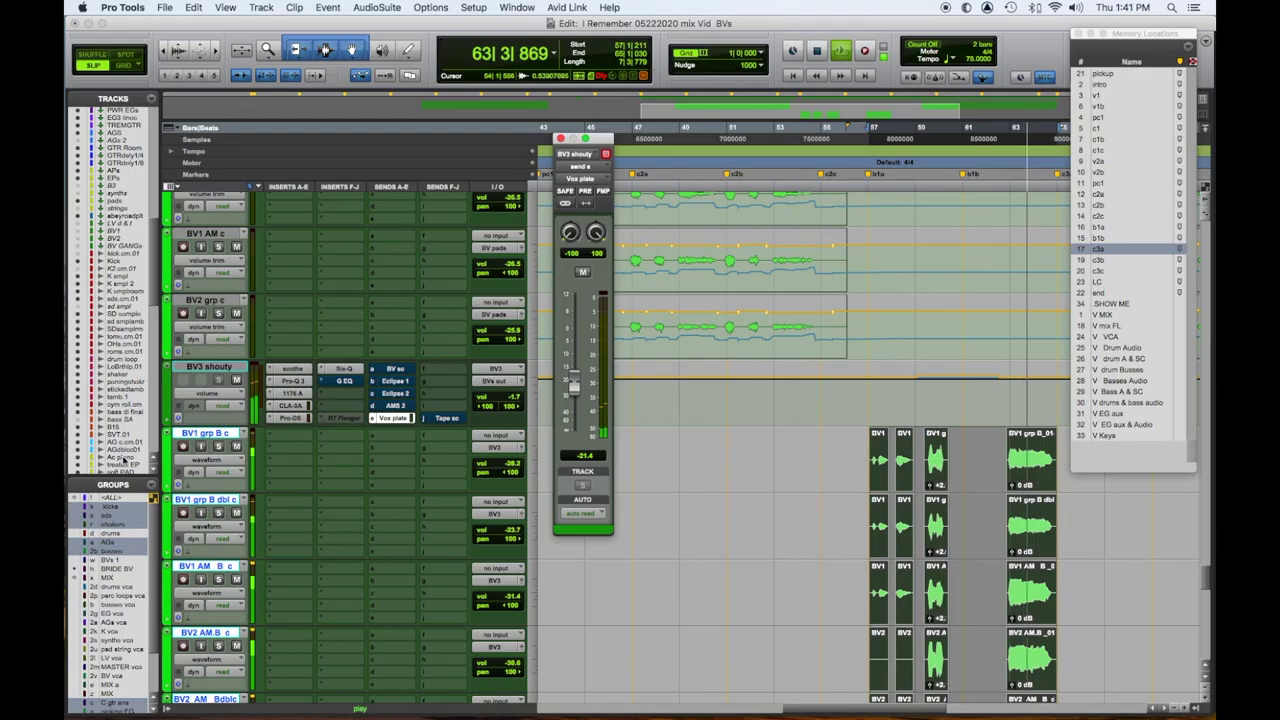
pyautogui.click(209, 460)
pyautogui.click(212, 472)
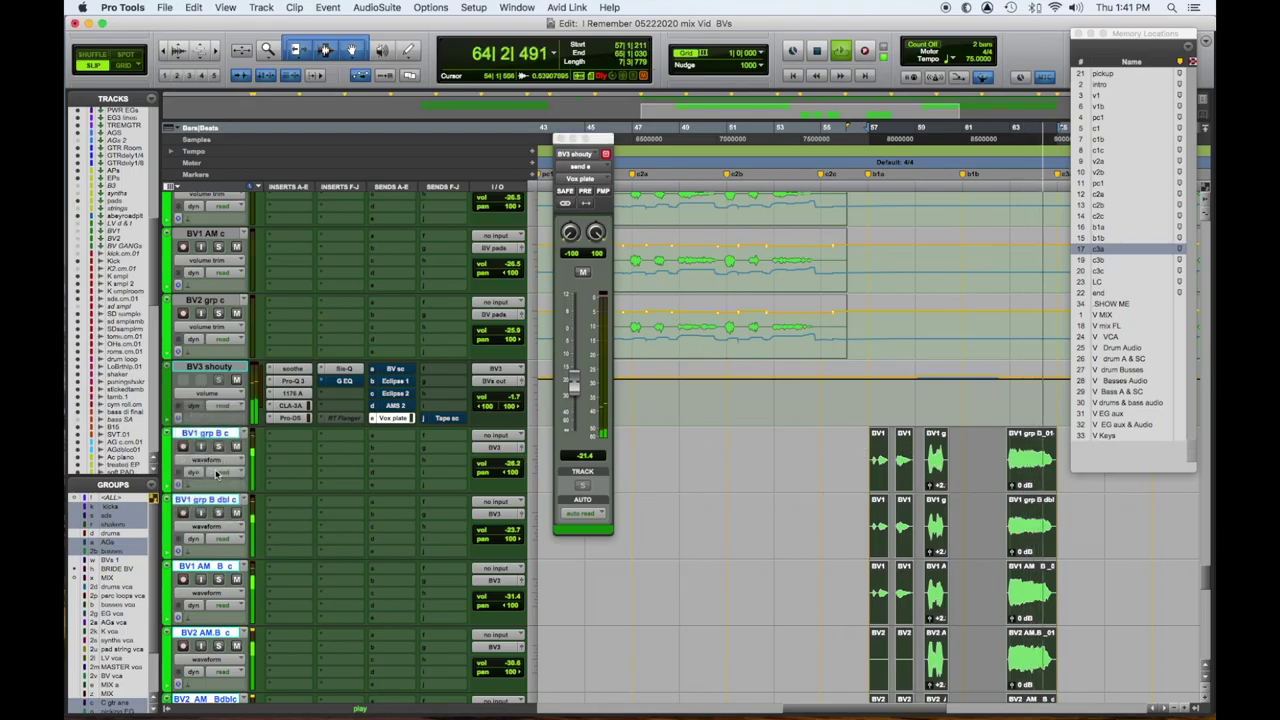
# - Trim the group B vocals' volume automation, raising the first two phrases and lowering the later phrases from bar 59 onward
pyautogui.moveTo(862, 463); pyautogui.dragTo(897, 429)
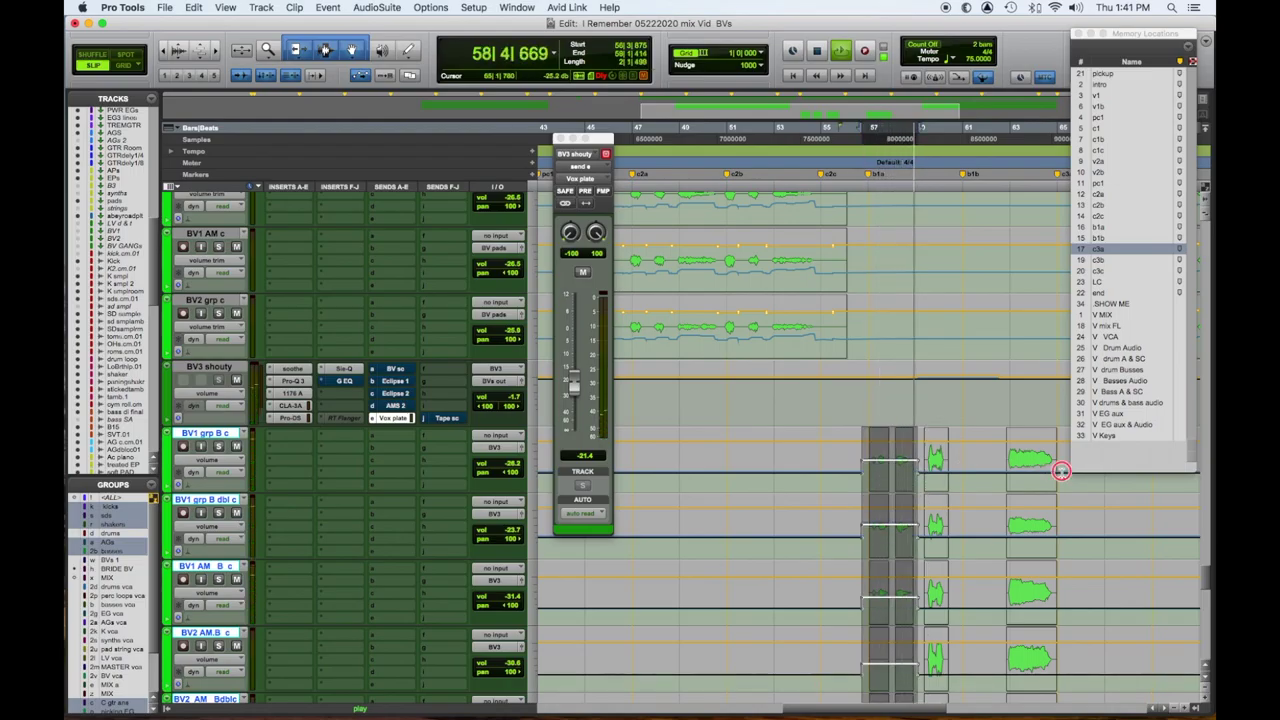
pyautogui.moveTo(1034, 445); pyautogui.dragTo(1033, 441)
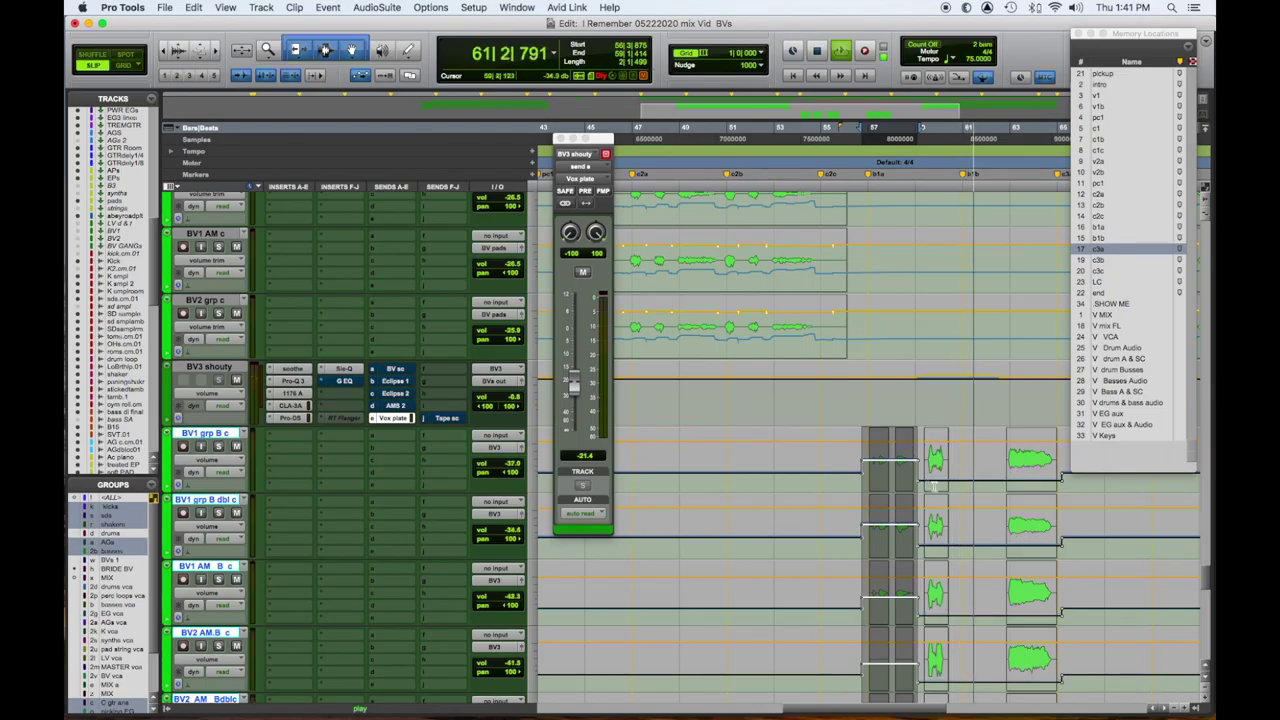
pyautogui.moveTo(886, 434); pyautogui.dragTo(885, 420)
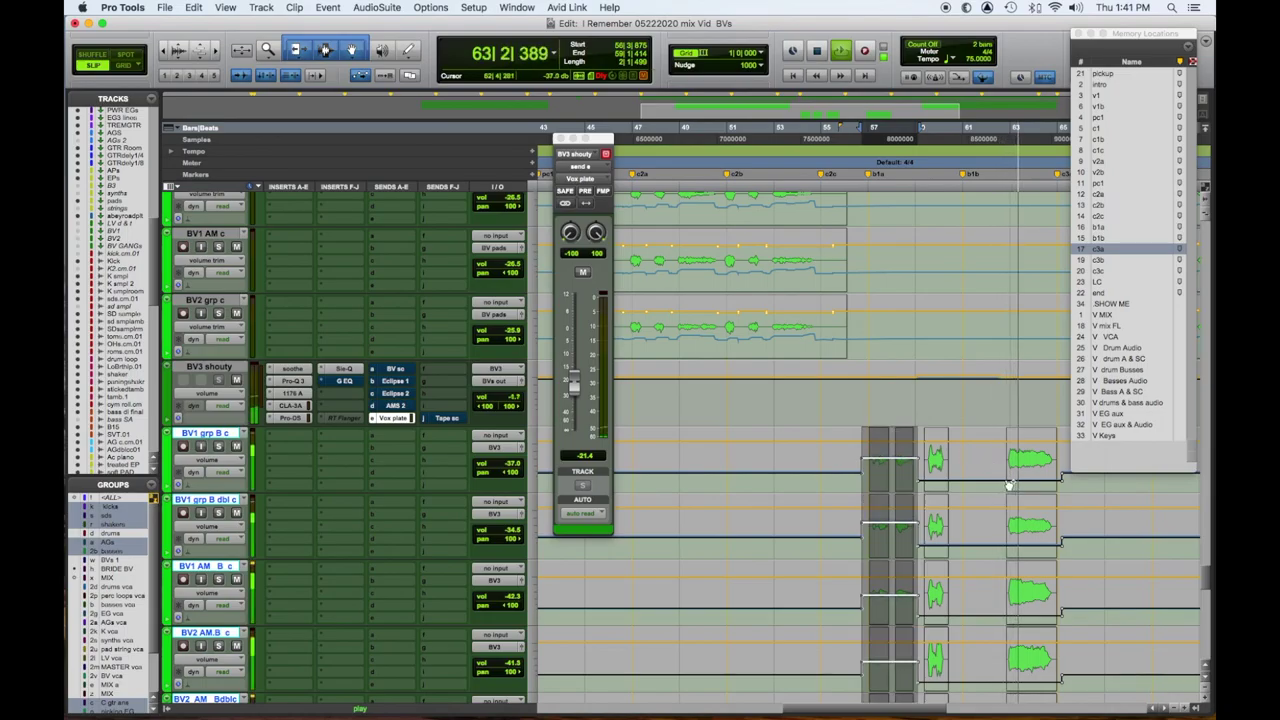
pyautogui.moveTo(1042, 441); pyautogui.dragTo(1036, 433)
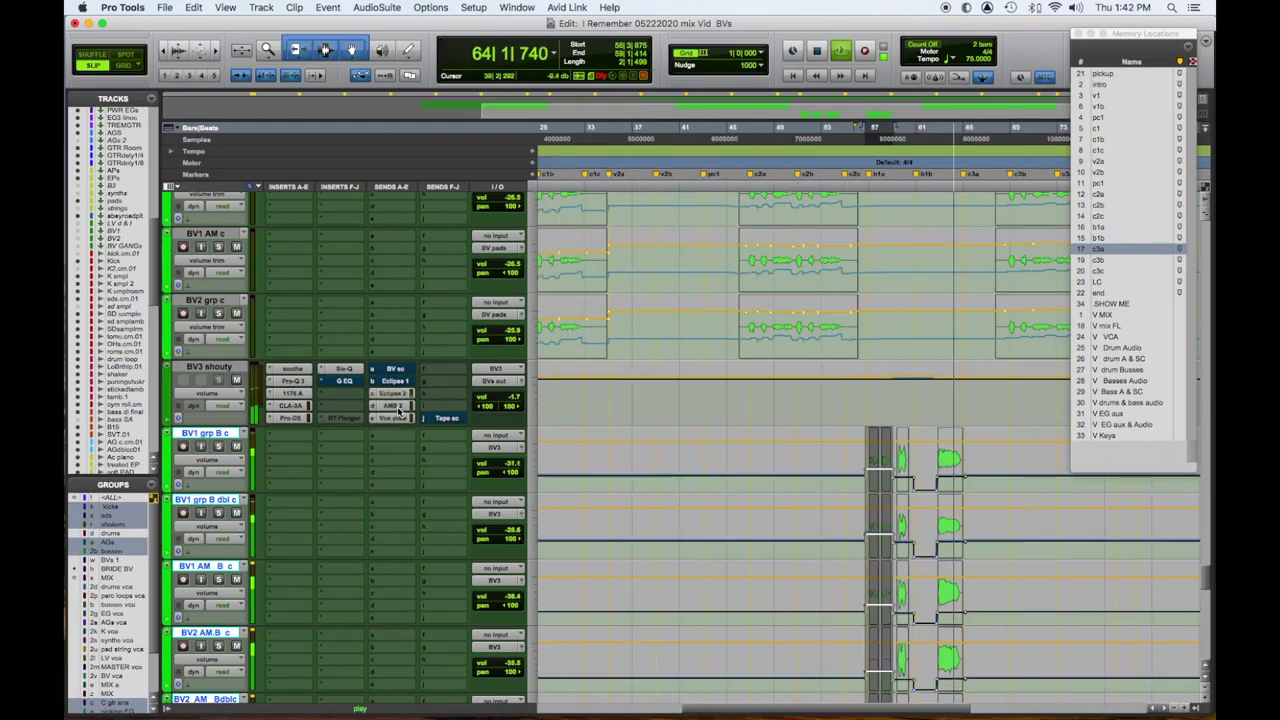
# - On BV3 shouty, set the AMS 2 send to -17.7 dB and unmute the Eclipse 1 send, lowering it to about -21 dB
pyautogui.click(396, 408)
pyautogui.moveTo(570, 371); pyautogui.dragTo(571, 383)
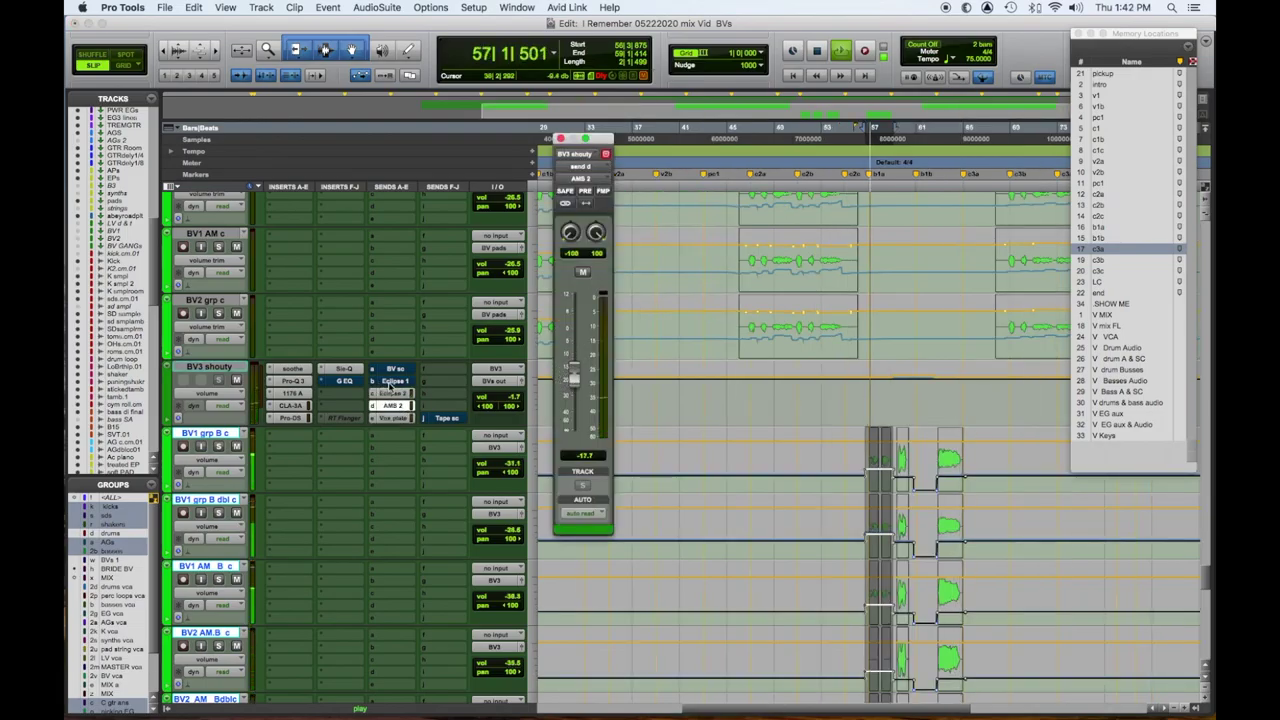
pyautogui.keyDown('ctrl'); pyautogui.keyDown('super'); pyautogui.click(390, 384); pyautogui.keyUp('super'); pyautogui.keyUp('ctrl')
pyautogui.click(391, 382)
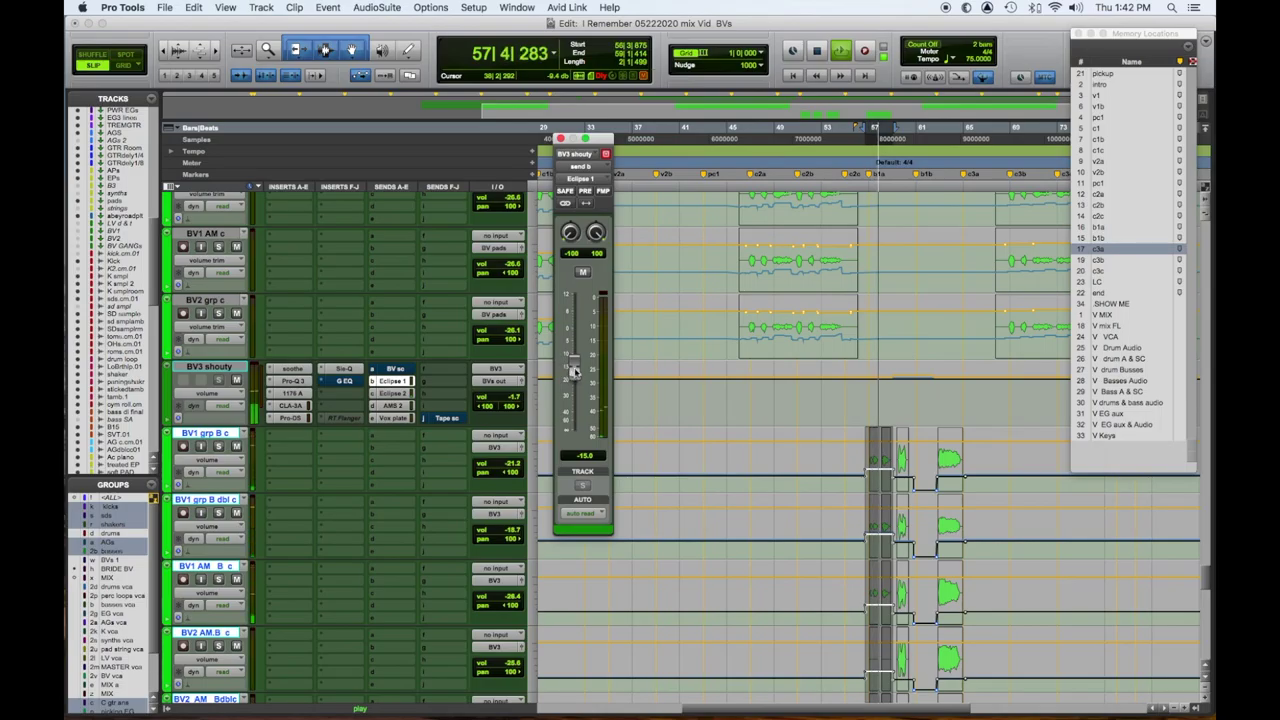
pyautogui.moveTo(575, 372); pyautogui.dragTo(538, 388)
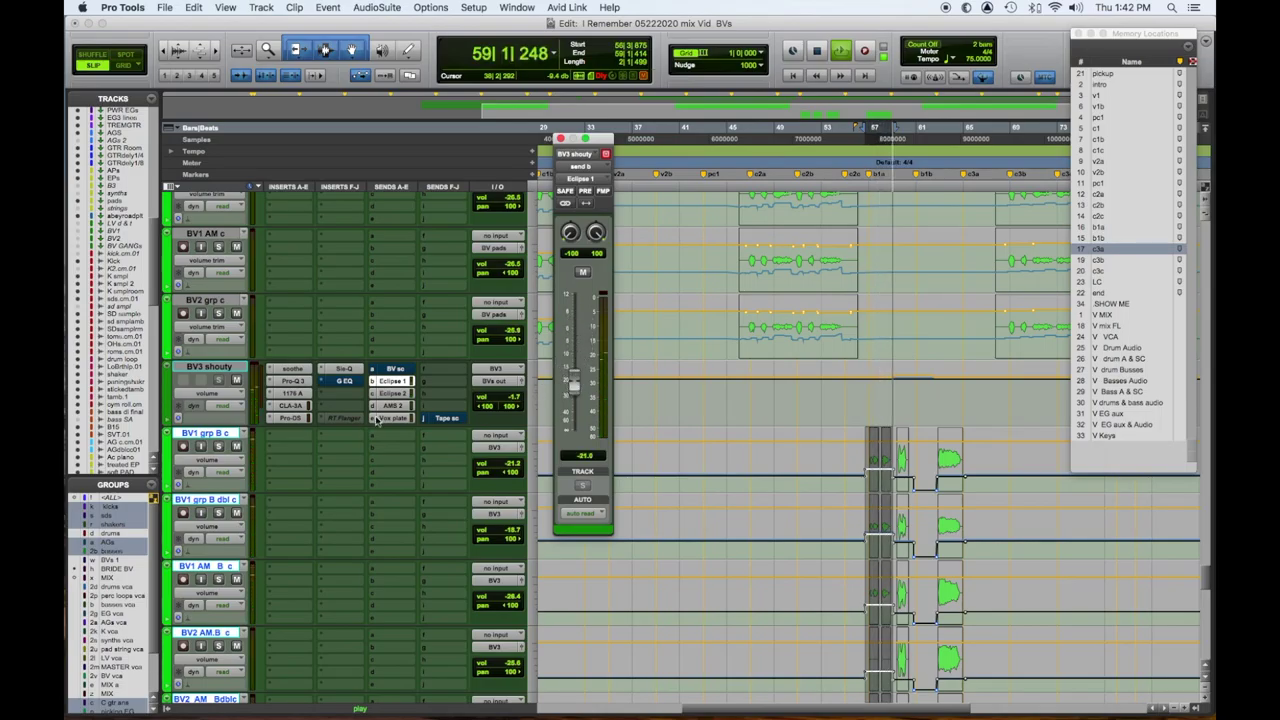
# - Lower the Vox plate send on BV3 shouty to -23.5 dB and close the send window
pyautogui.click(391, 405)
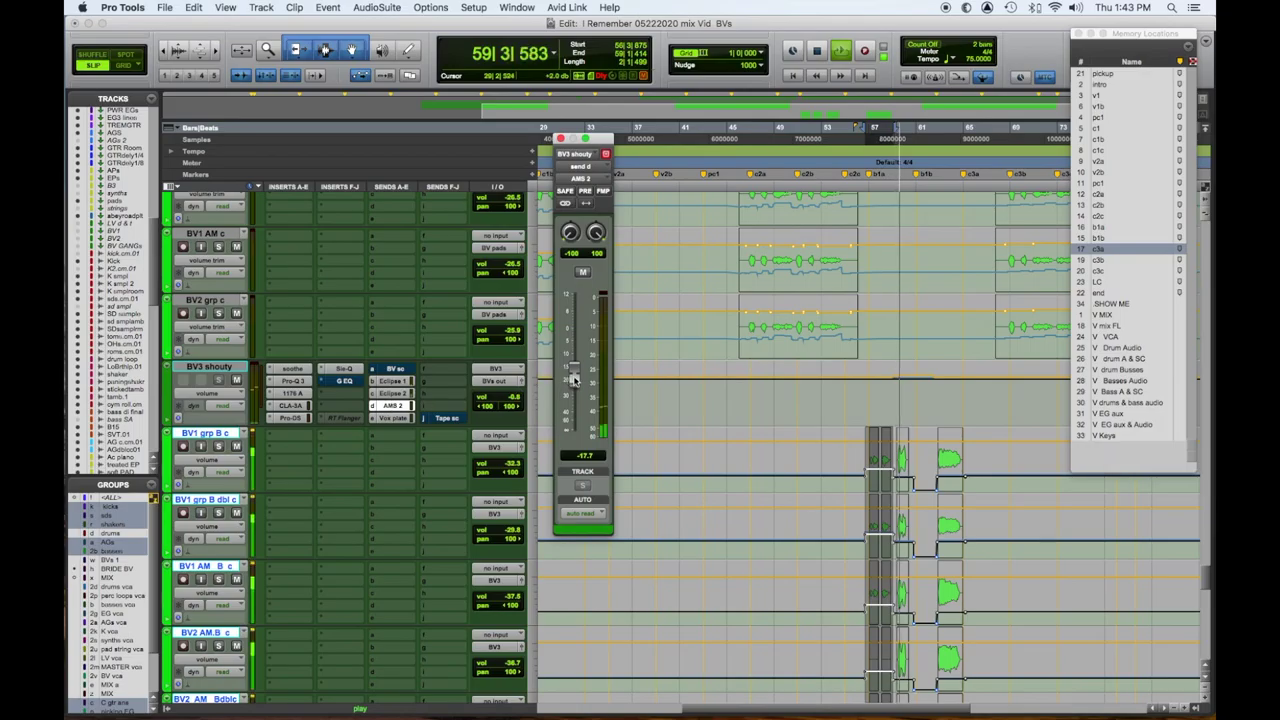
pyautogui.click(392, 417)
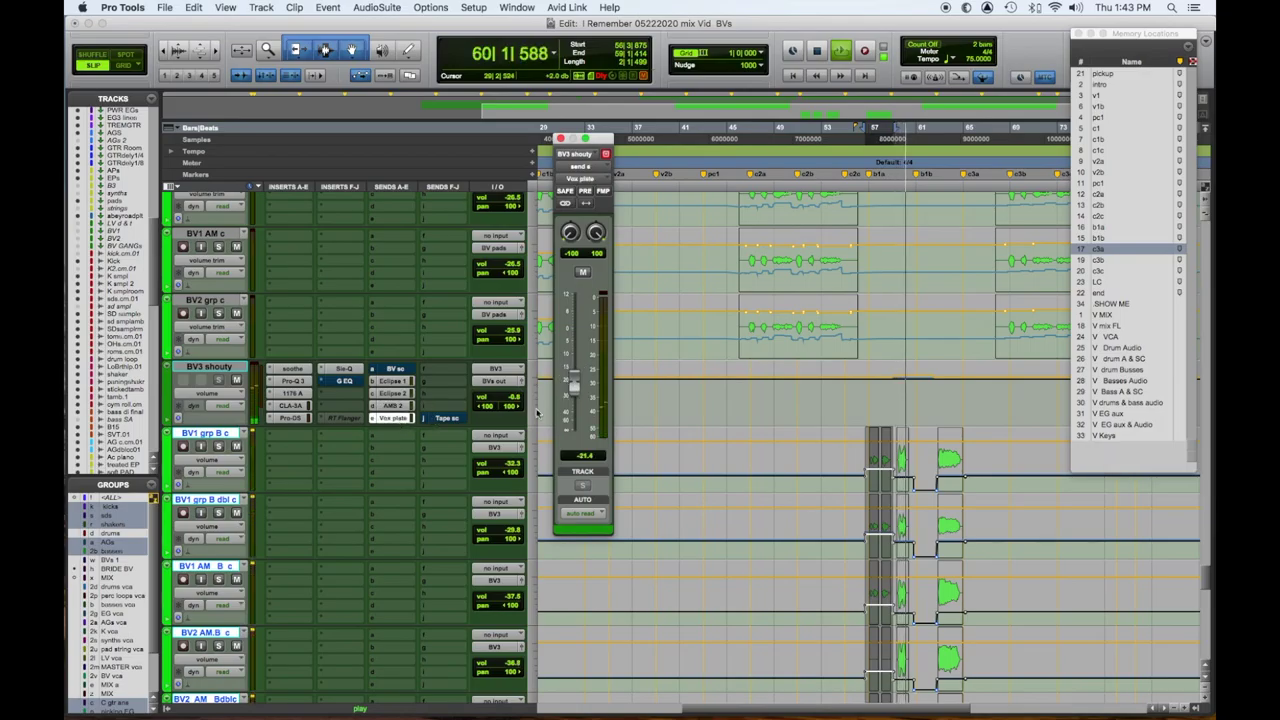
pyautogui.moveTo(578, 390); pyautogui.dragTo(578, 399)
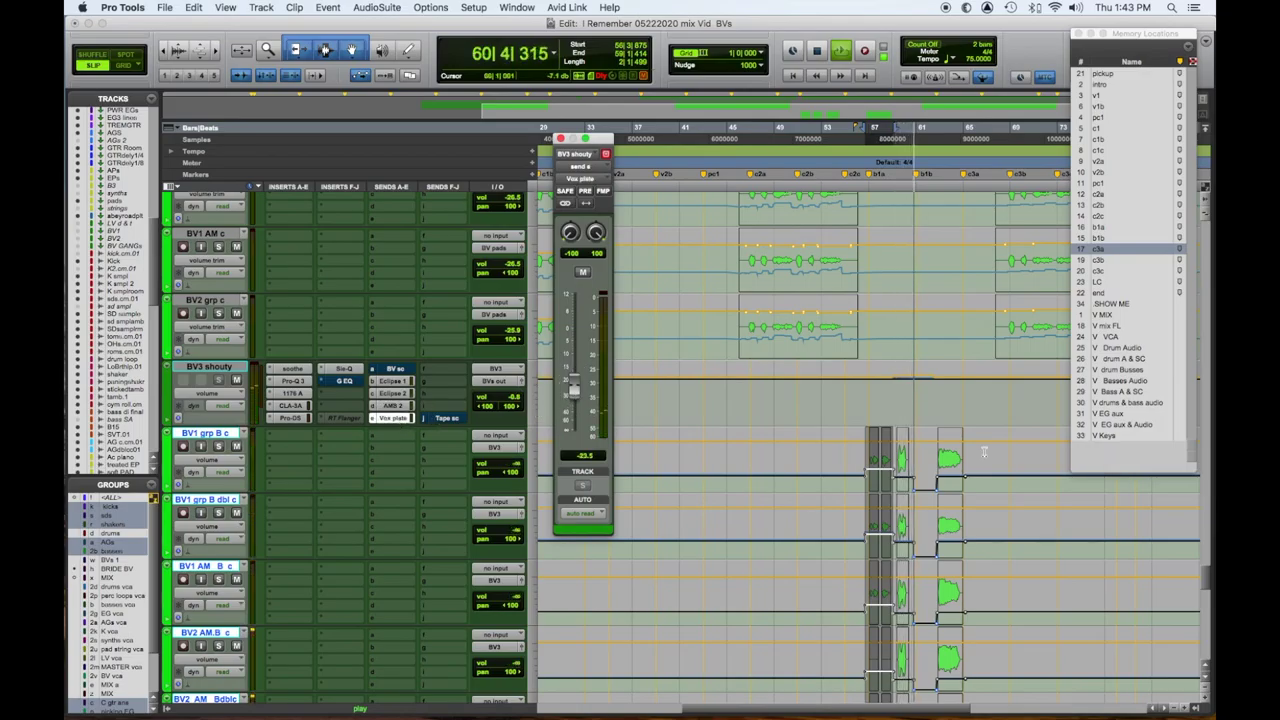
pyautogui.click(904, 438)
pyautogui.press('super+w')
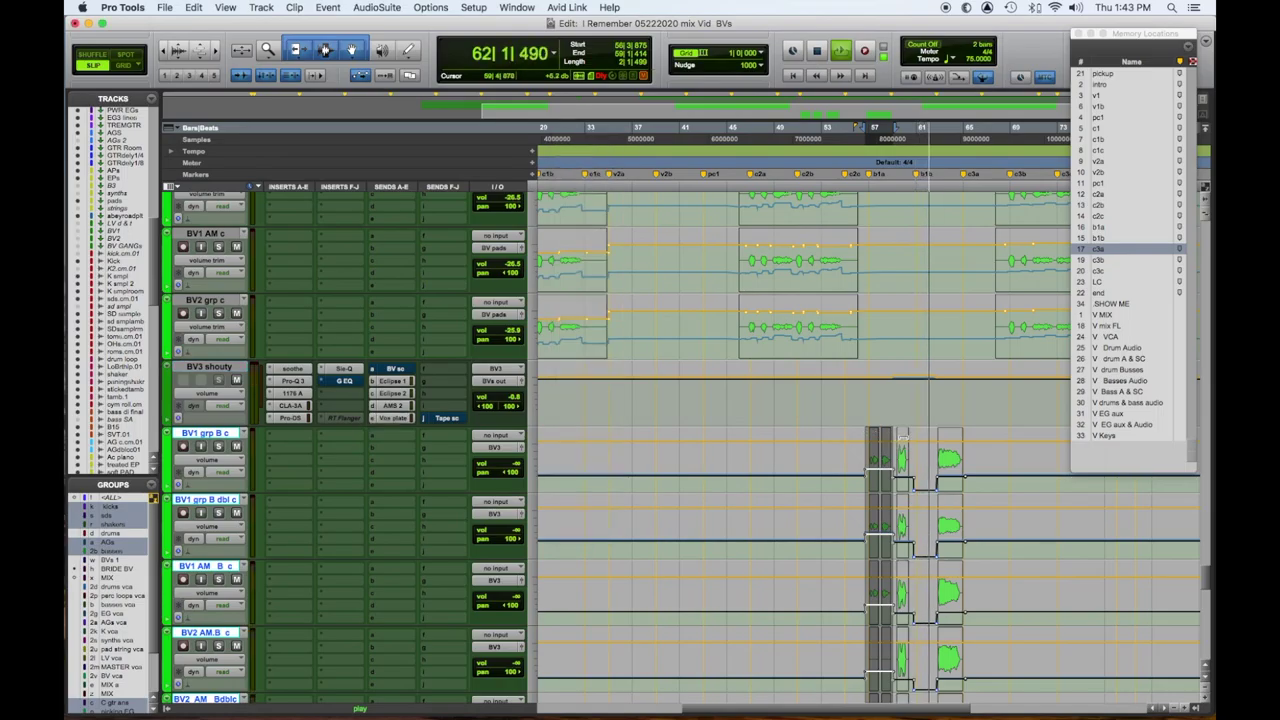
# - Slightly lower the group B volume automation across the first two phrases, to about -22.7 dB on BV1 grp B c, and restart playback
pyautogui.click(903, 436)
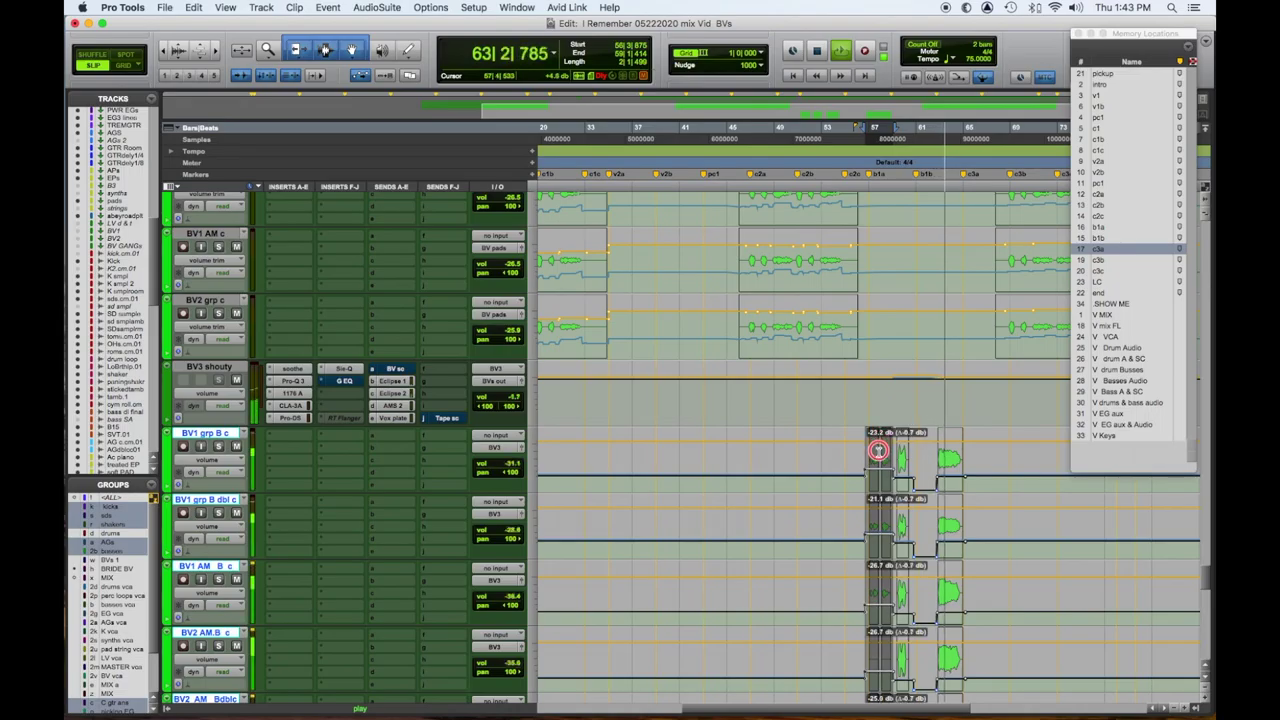
pyautogui.moveTo(952, 441); pyautogui.dragTo(954, 451)
pyautogui.moveTo(1041, 435); pyautogui.dragTo(1041, 446)
pyautogui.press('space')
pyautogui.press('space')
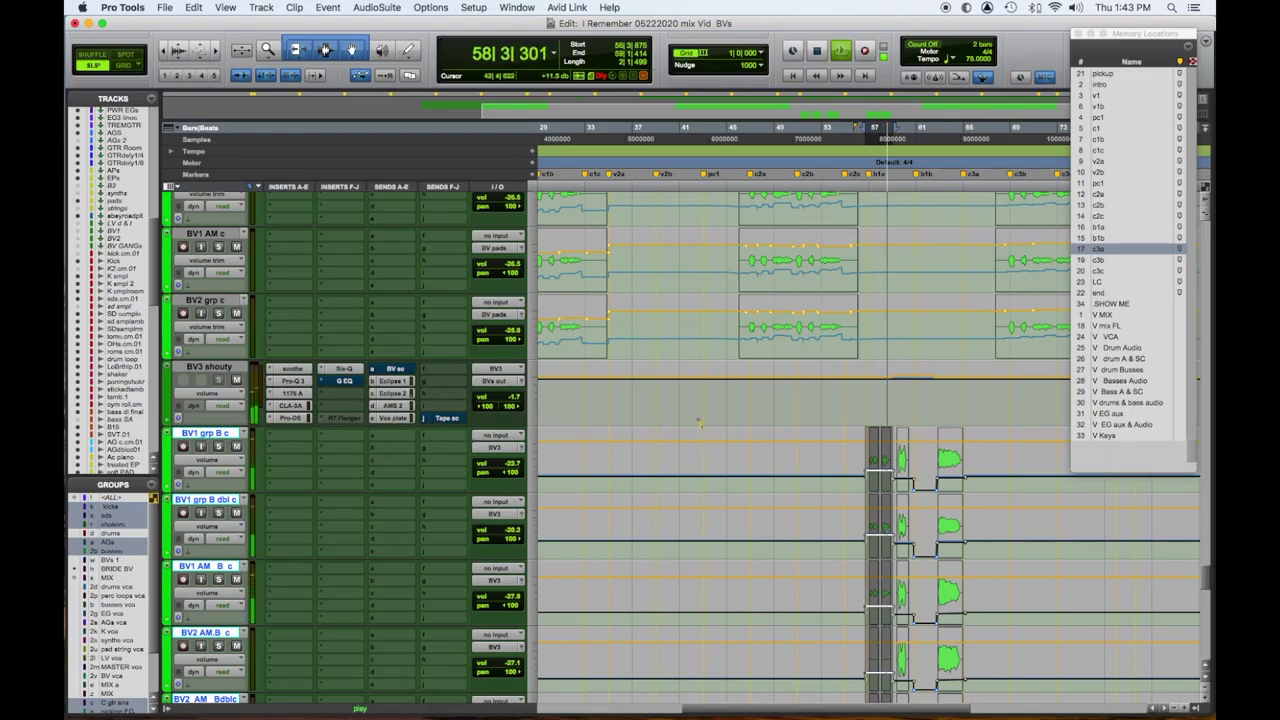
# - Return the group B tracks to waveform view, nudge their first three phrases slightly earlier, and select the last phrase
pyautogui.hotkey('ctrl', '-')
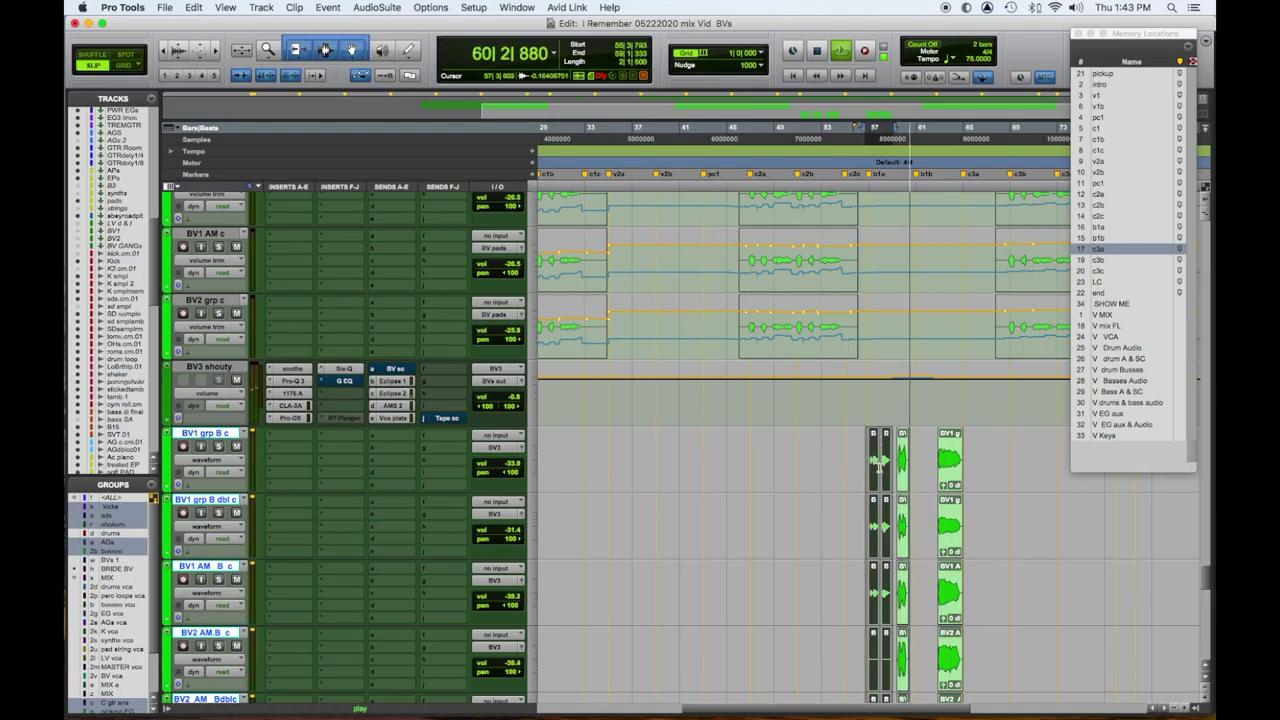
pyautogui.click(903, 482)
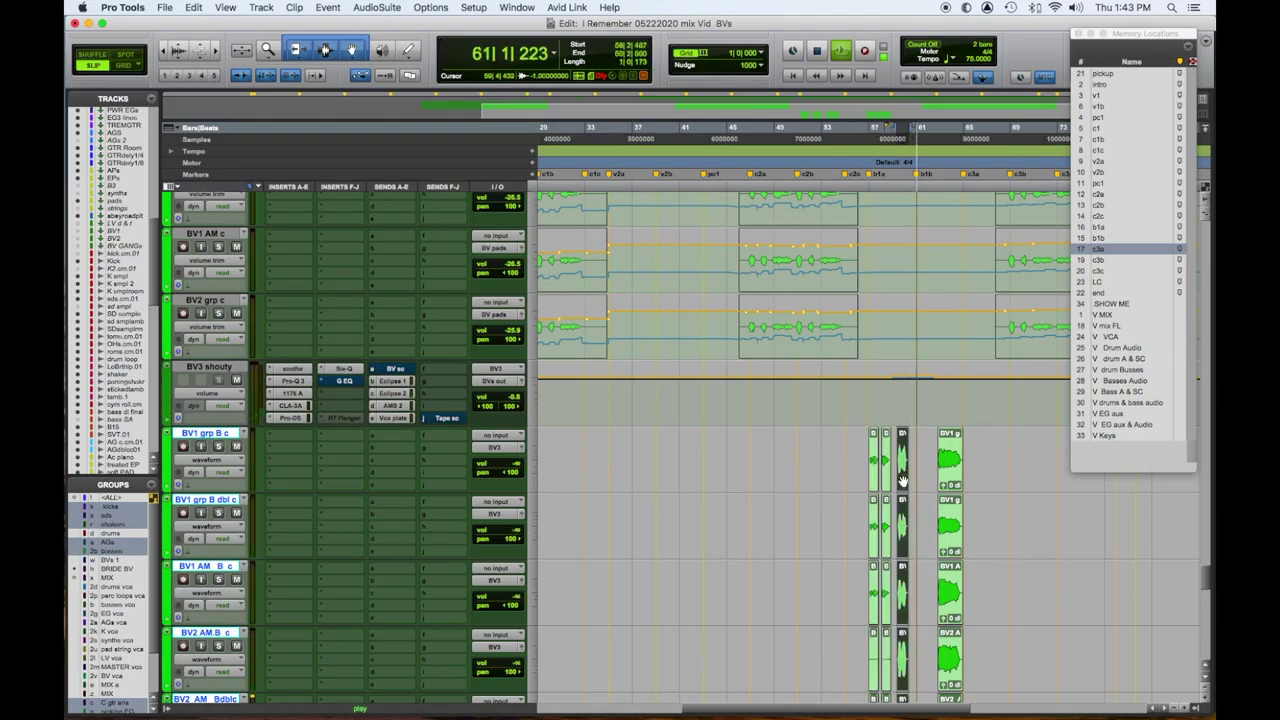
pyautogui.keyDown('shift'); pyautogui.click(873, 480); pyautogui.keyUp('shift')
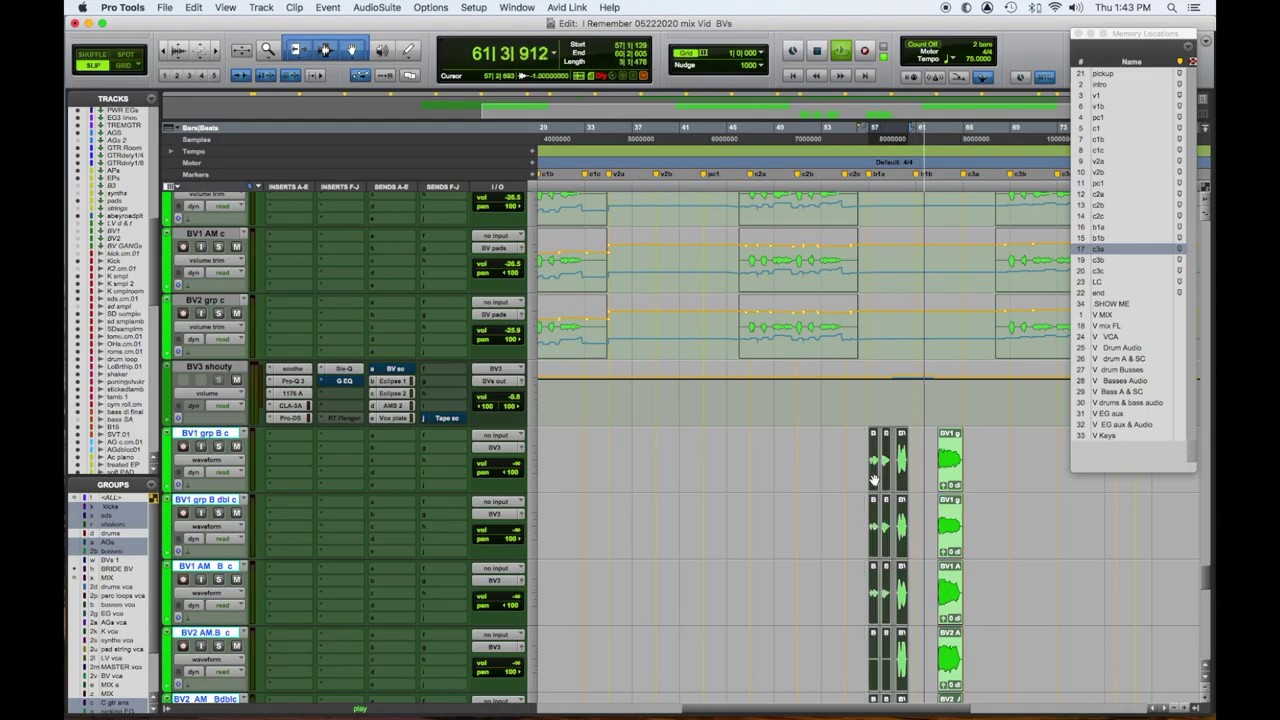
pyautogui.press('-')
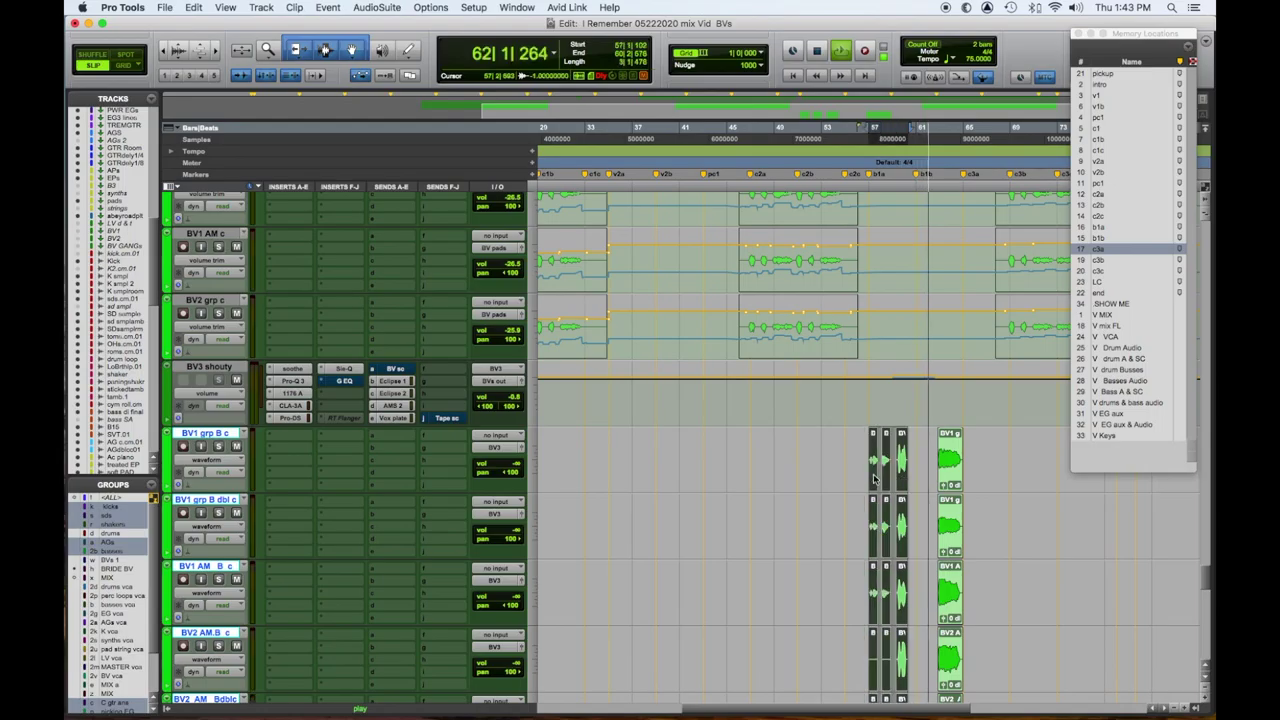
pyautogui.click(949, 484)
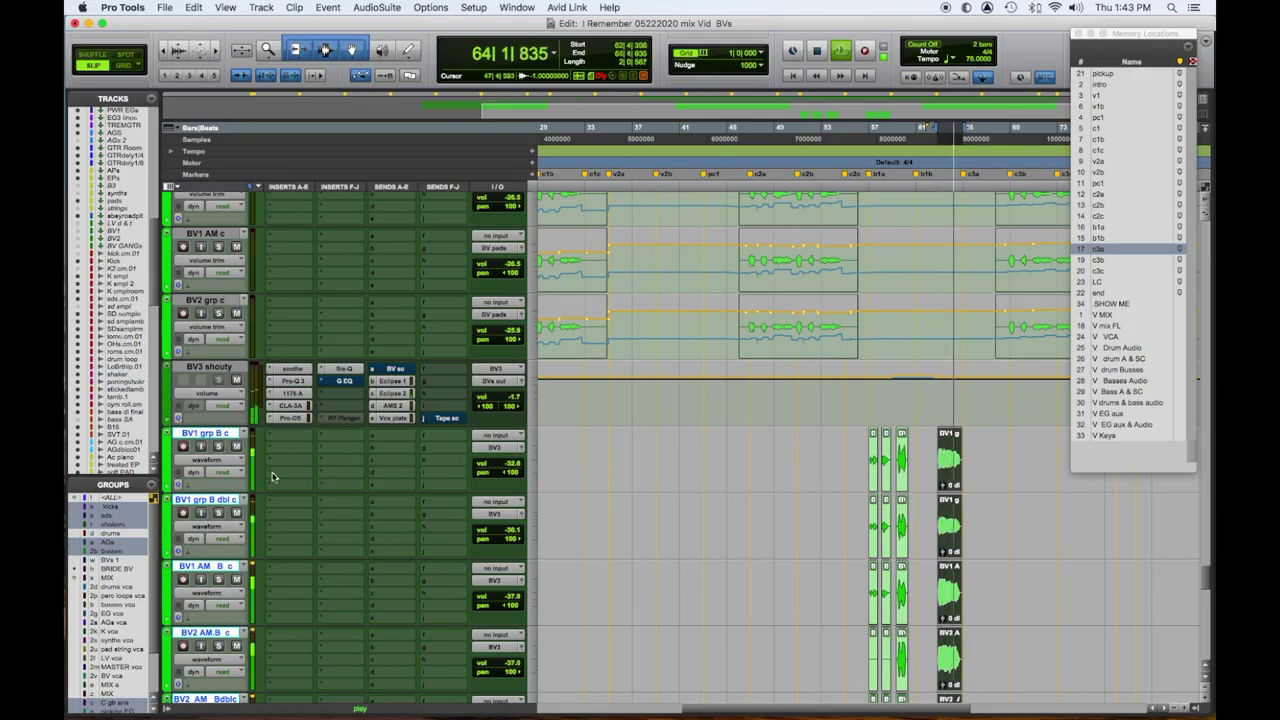
# - Display volume automation on the group B backing vocal tracks and zoom in on the bridge phrases
pyautogui.click(216, 461)
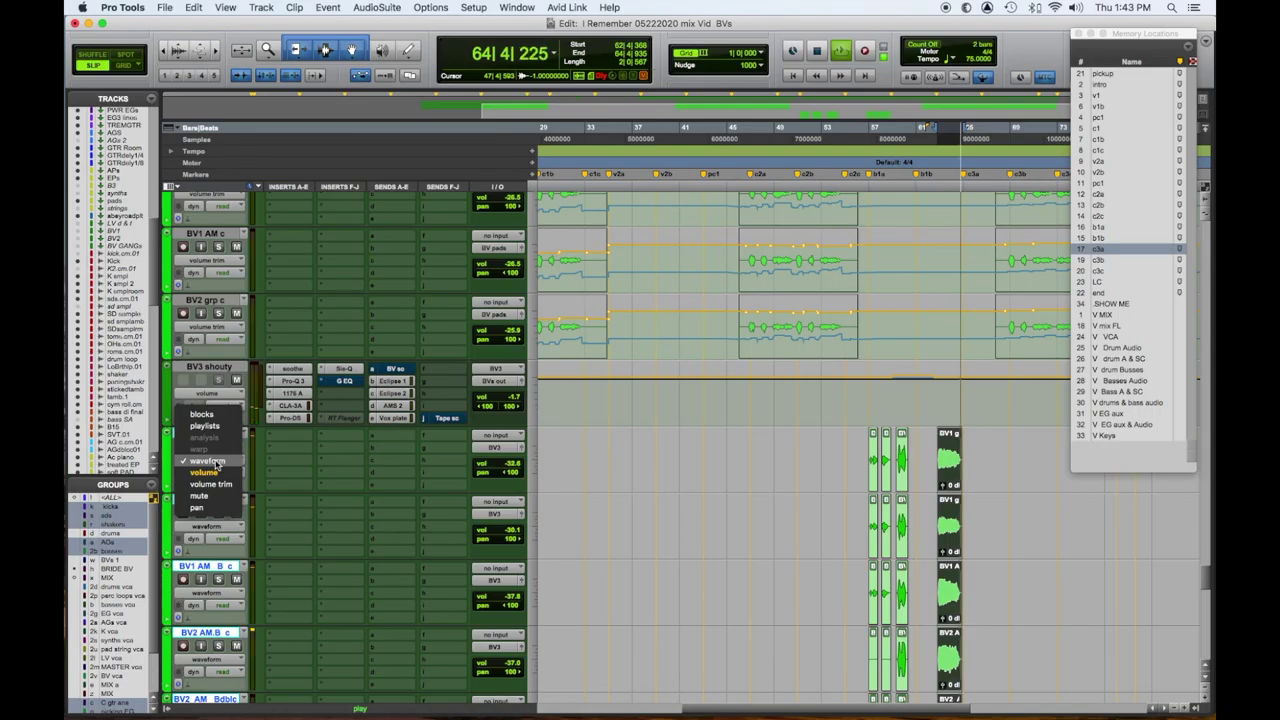
pyautogui.click(216, 473)
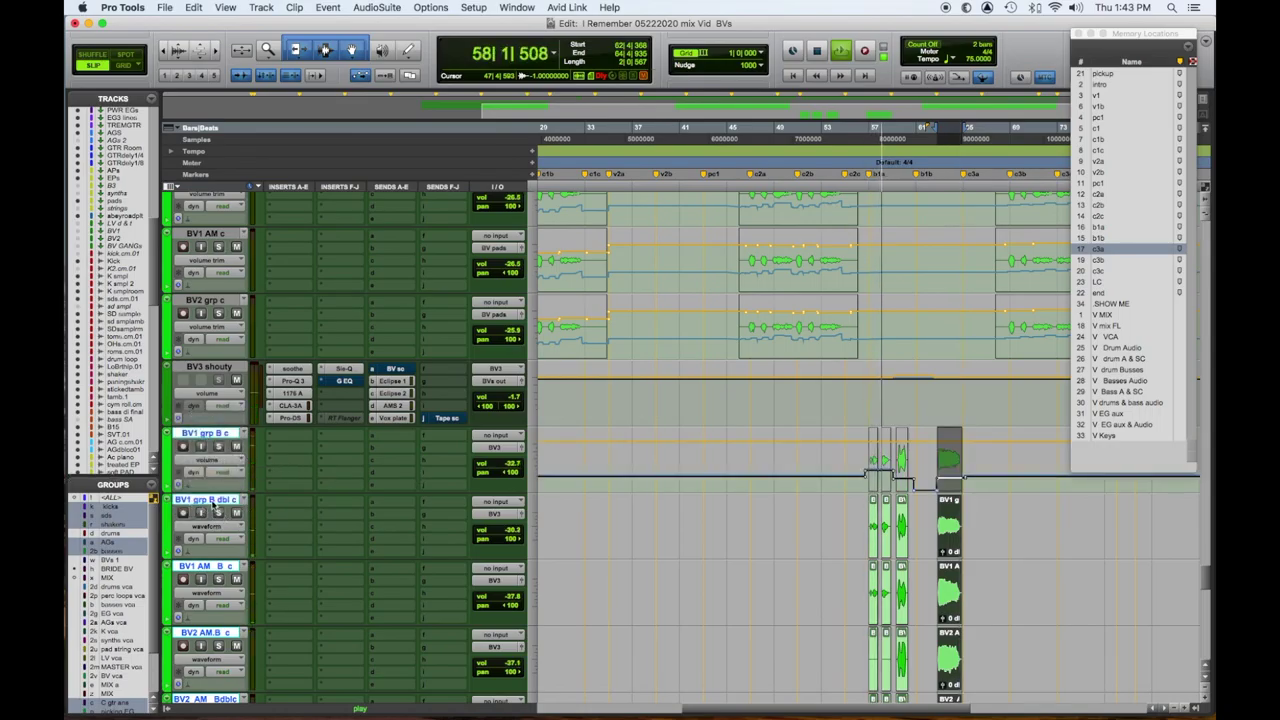
pyautogui.click(213, 526)
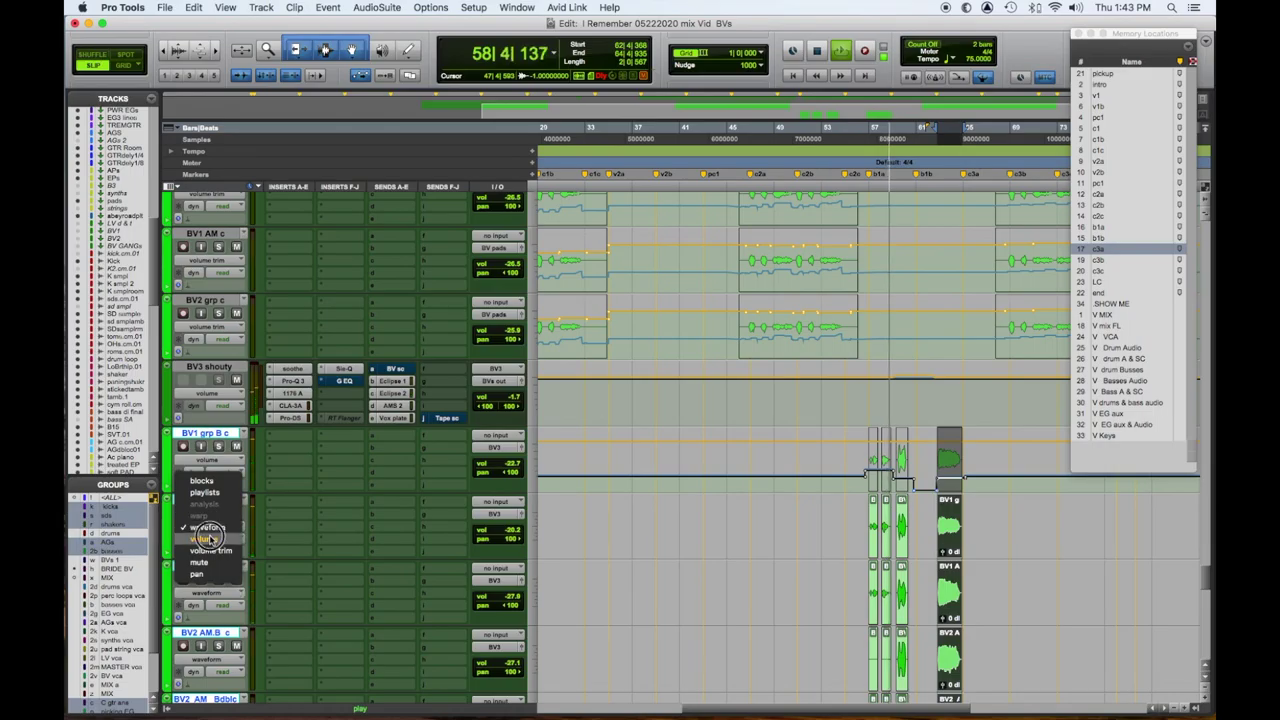
pyautogui.click(207, 527)
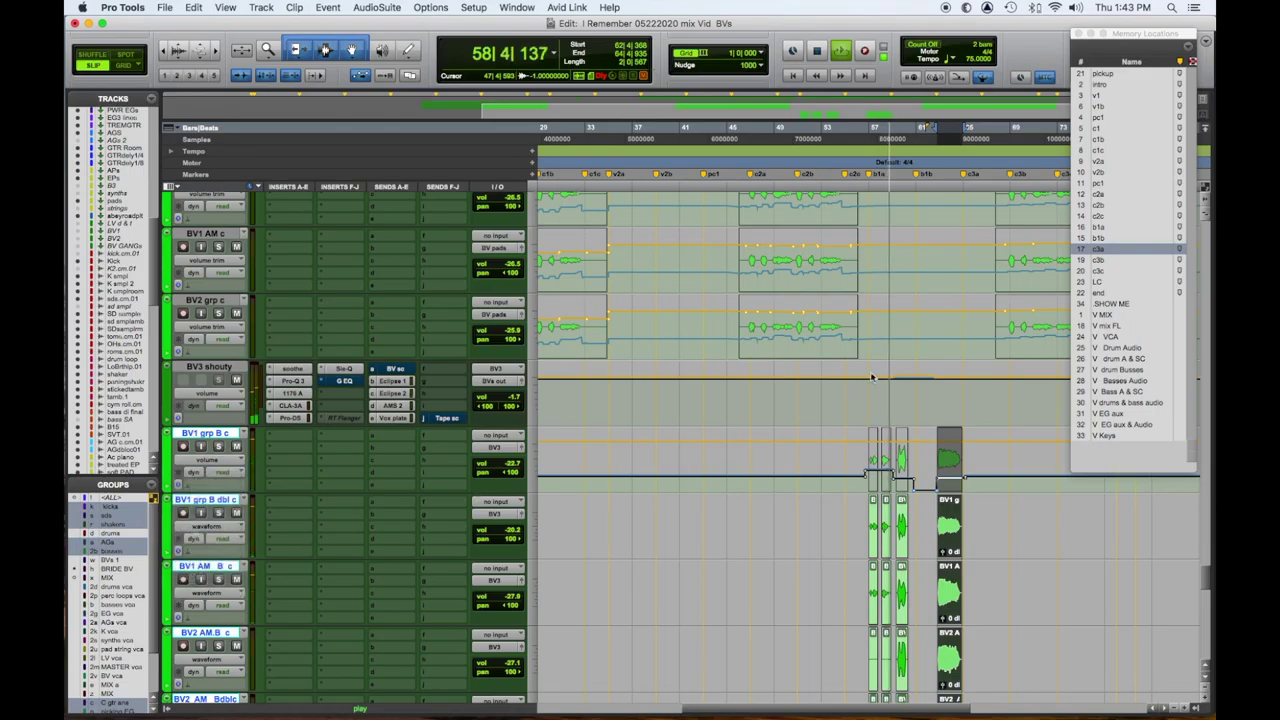
pyautogui.click(877, 438)
pyautogui.moveTo(877, 438); pyautogui.dragTo(881, 455)
pyautogui.press('t')
pyautogui.press('t')
pyautogui.press('t')
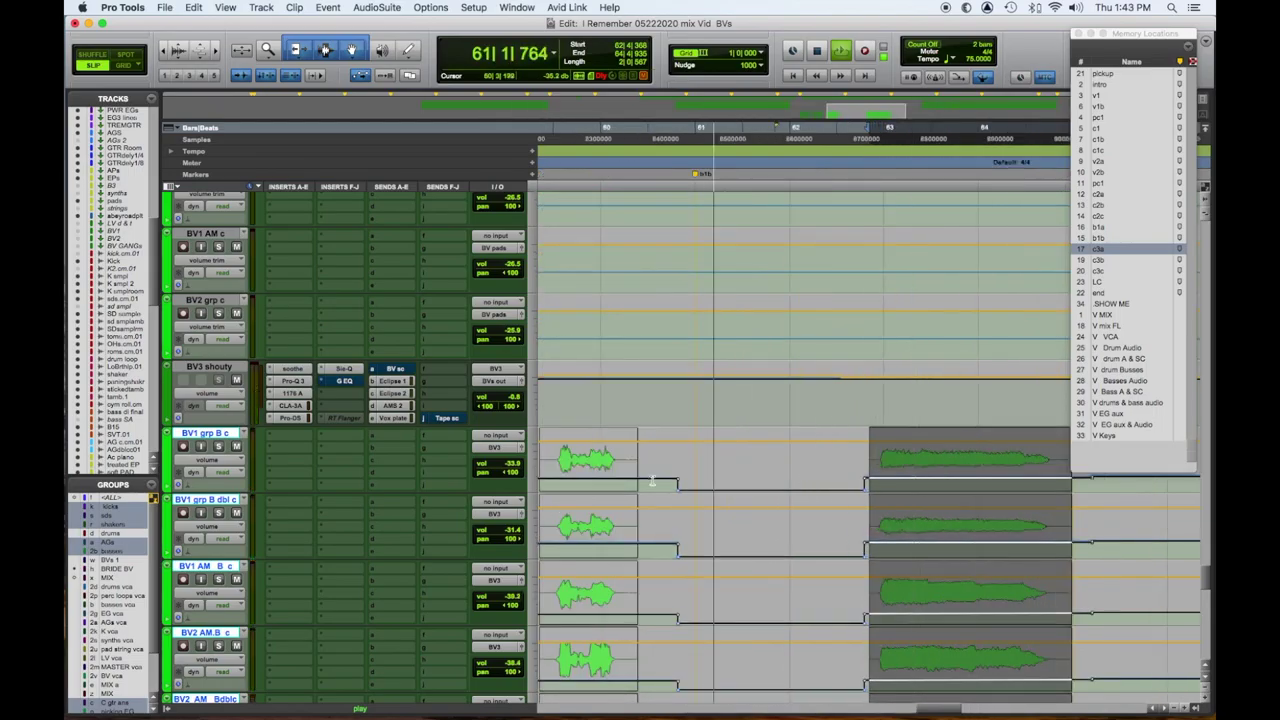
# - Add a volume breakpoint before the second group B phrase and fine-tune its level to about -24.3 dB on BV1 grp B c
pyautogui.hscroll(-10, 632, 491)
pyautogui.scroll(-1, 632, 491)
pyautogui.hscroll(7, 634, 492)
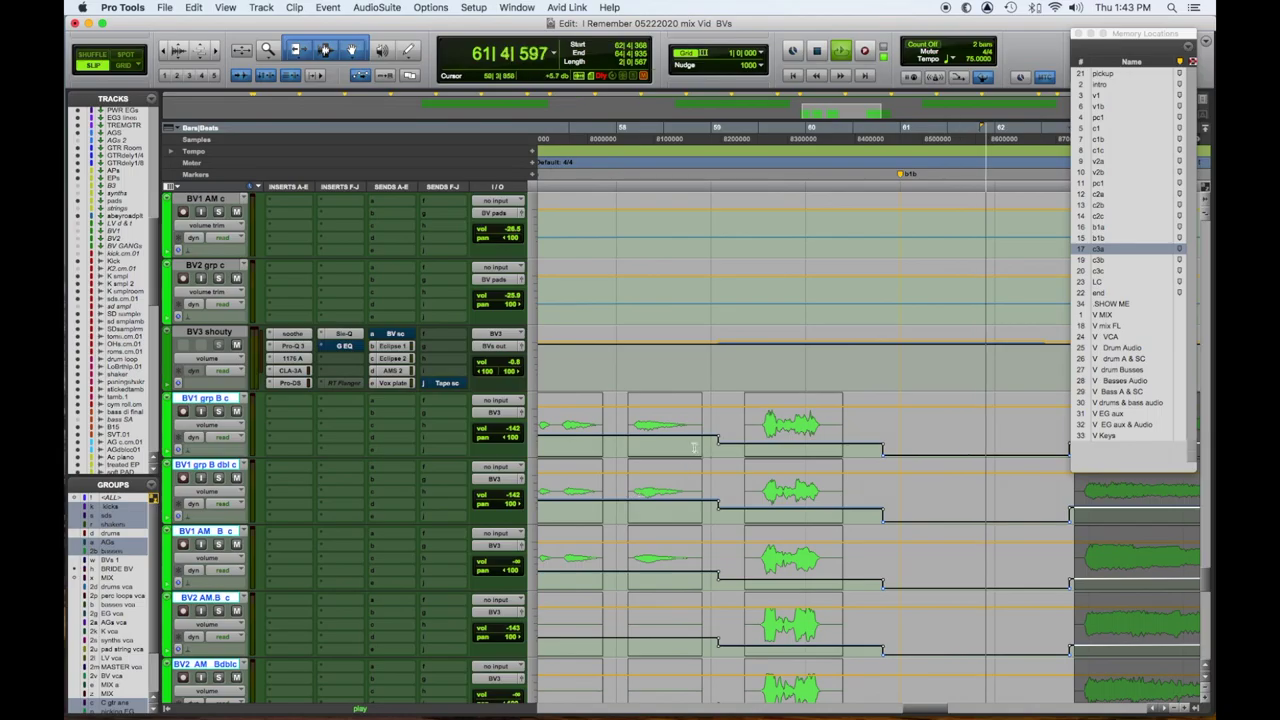
pyautogui.click(620, 434)
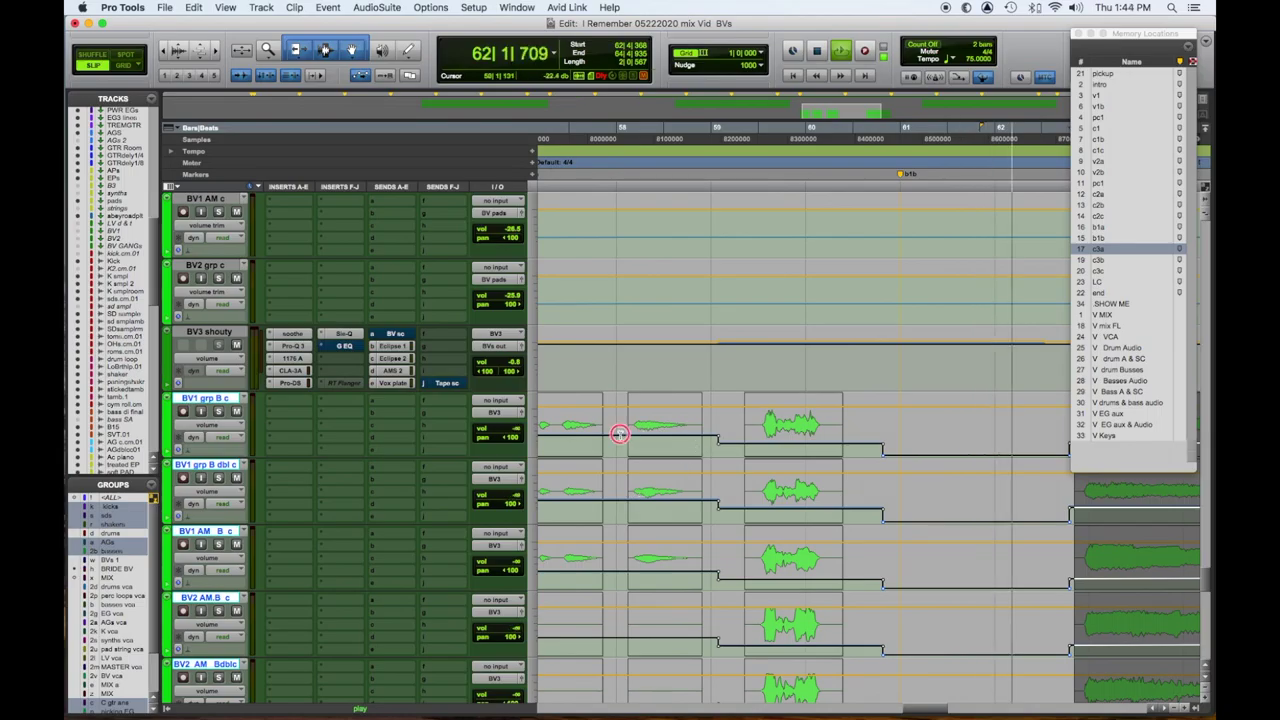
pyautogui.click(667, 404)
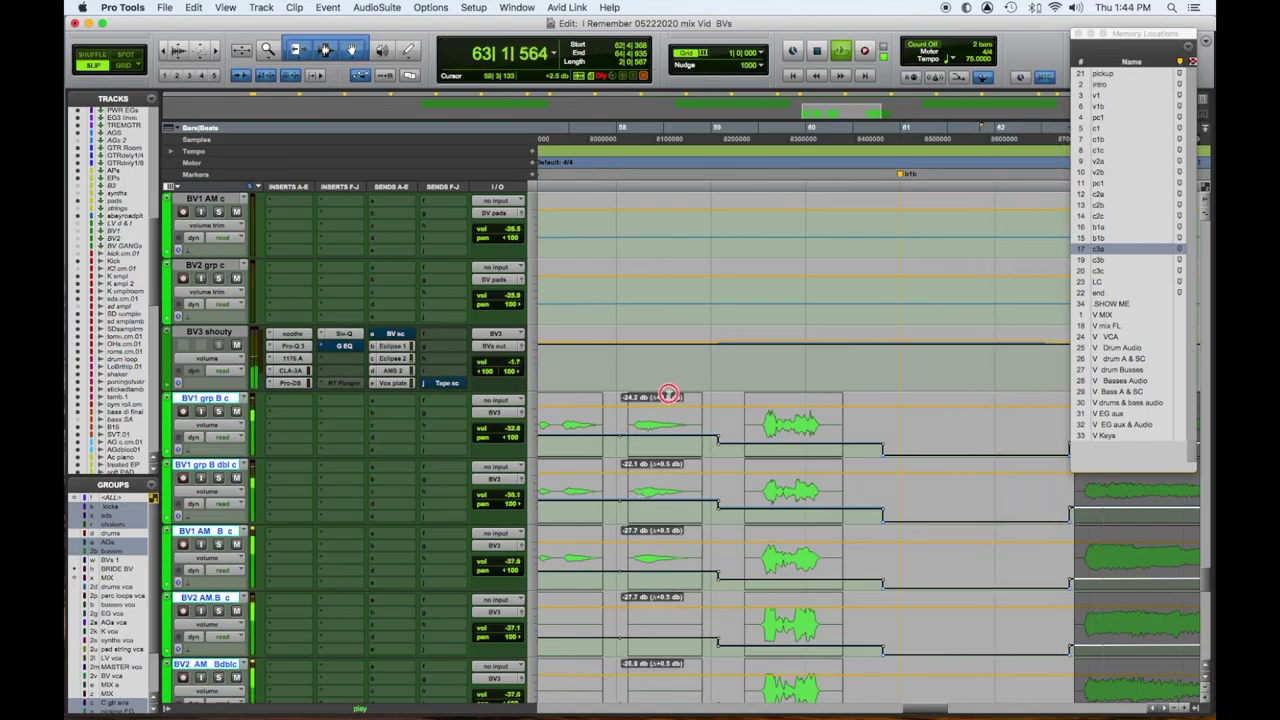
pyautogui.moveTo(668, 396); pyautogui.dragTo(669, 395)
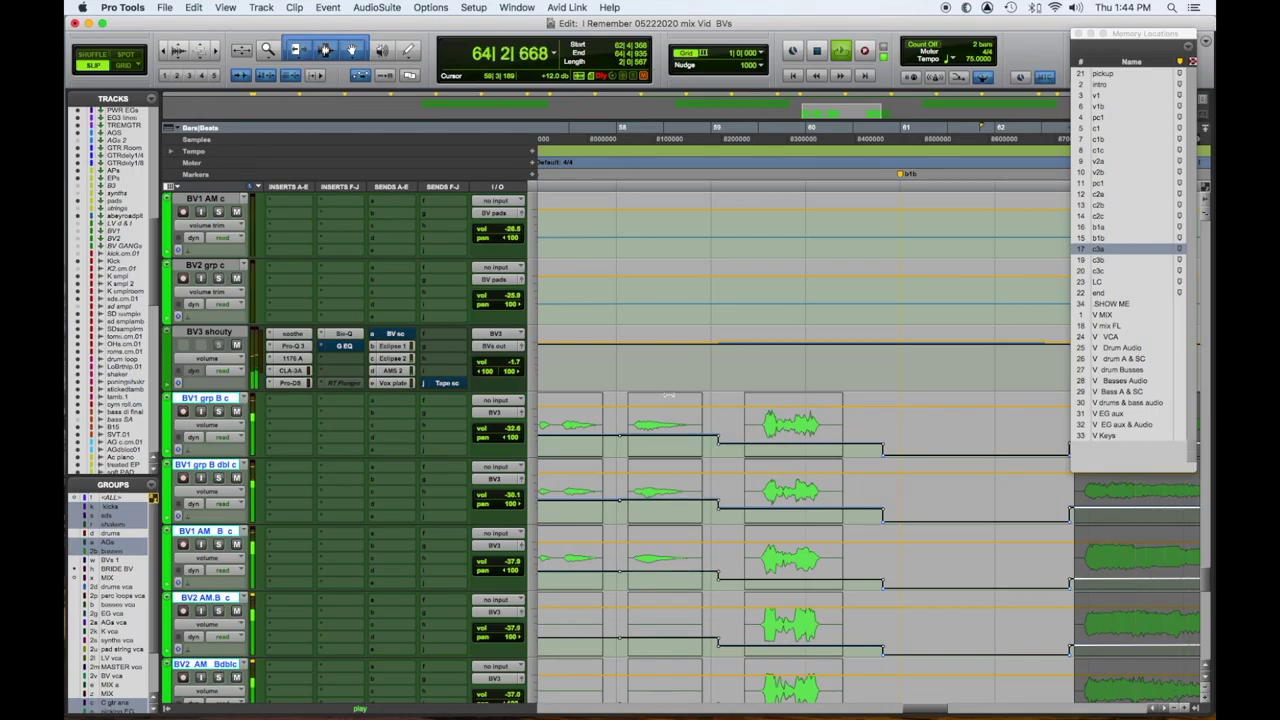
pyautogui.press('r')
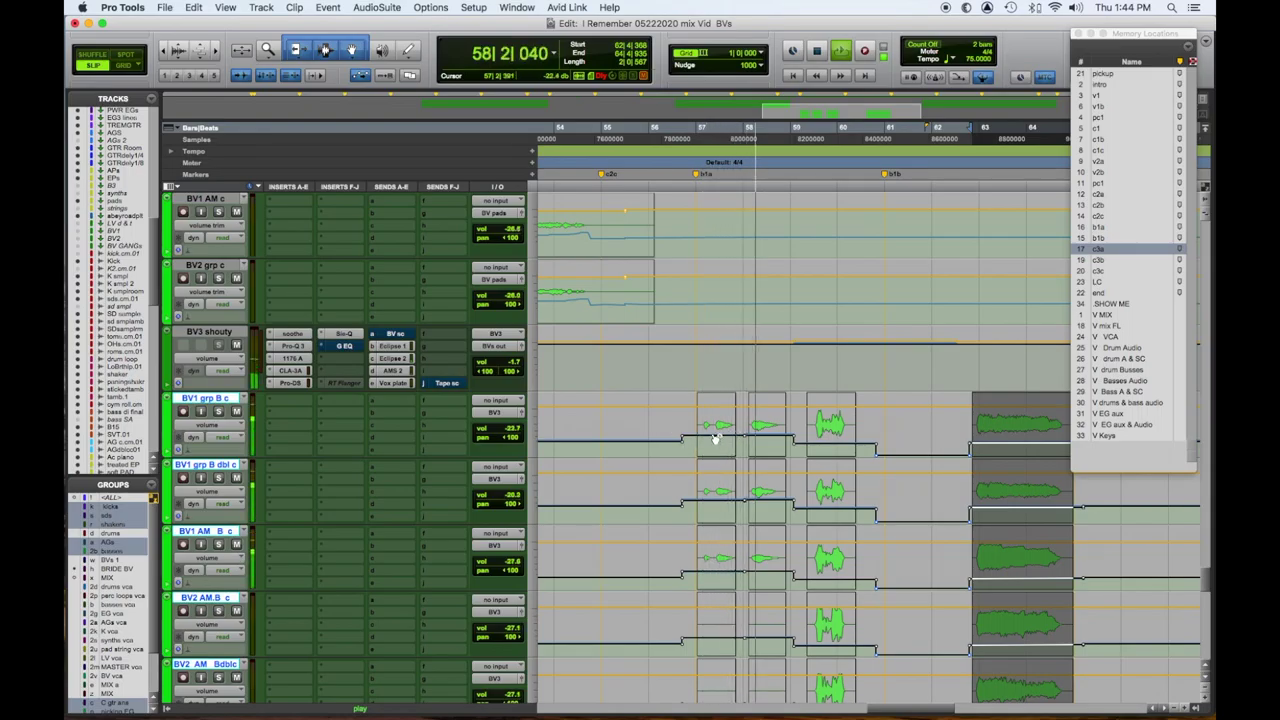
# - Fine-tune the group B volume automation over the opening of the third phrase
pyautogui.moveTo(697, 398); pyautogui.dragTo(820, 421)
pyautogui.click(817, 432)
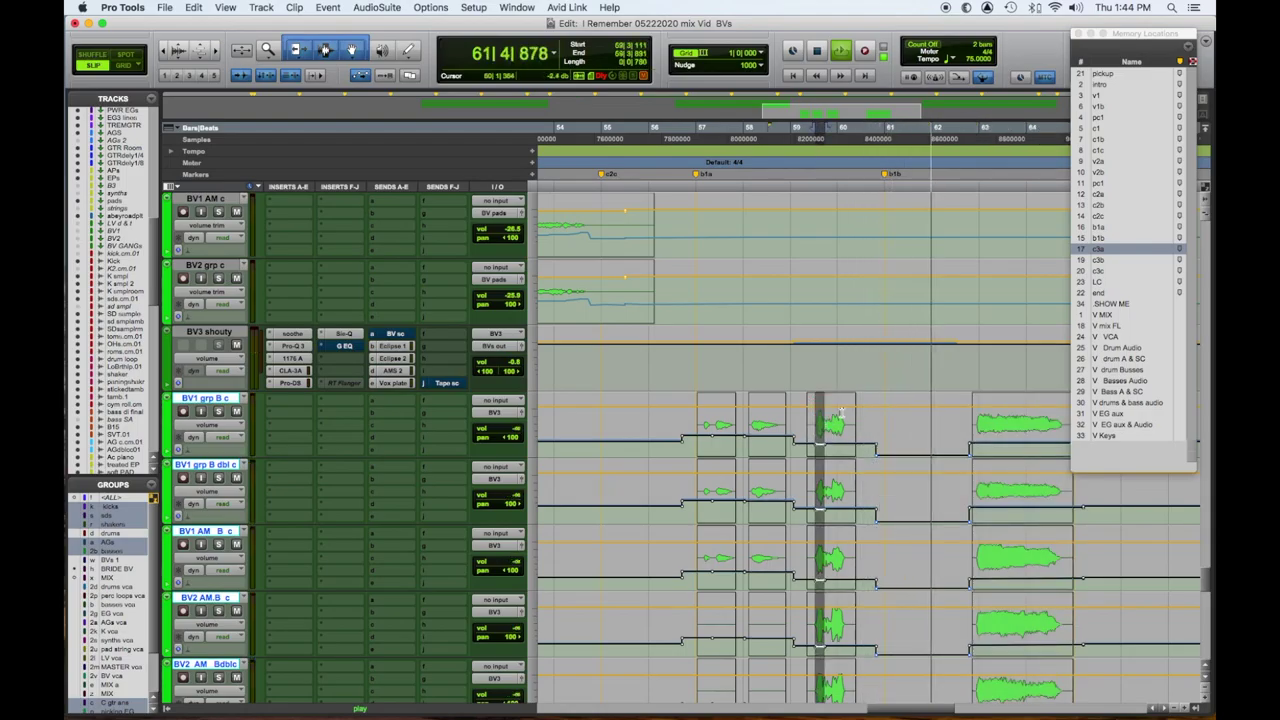
pyautogui.click(851, 406)
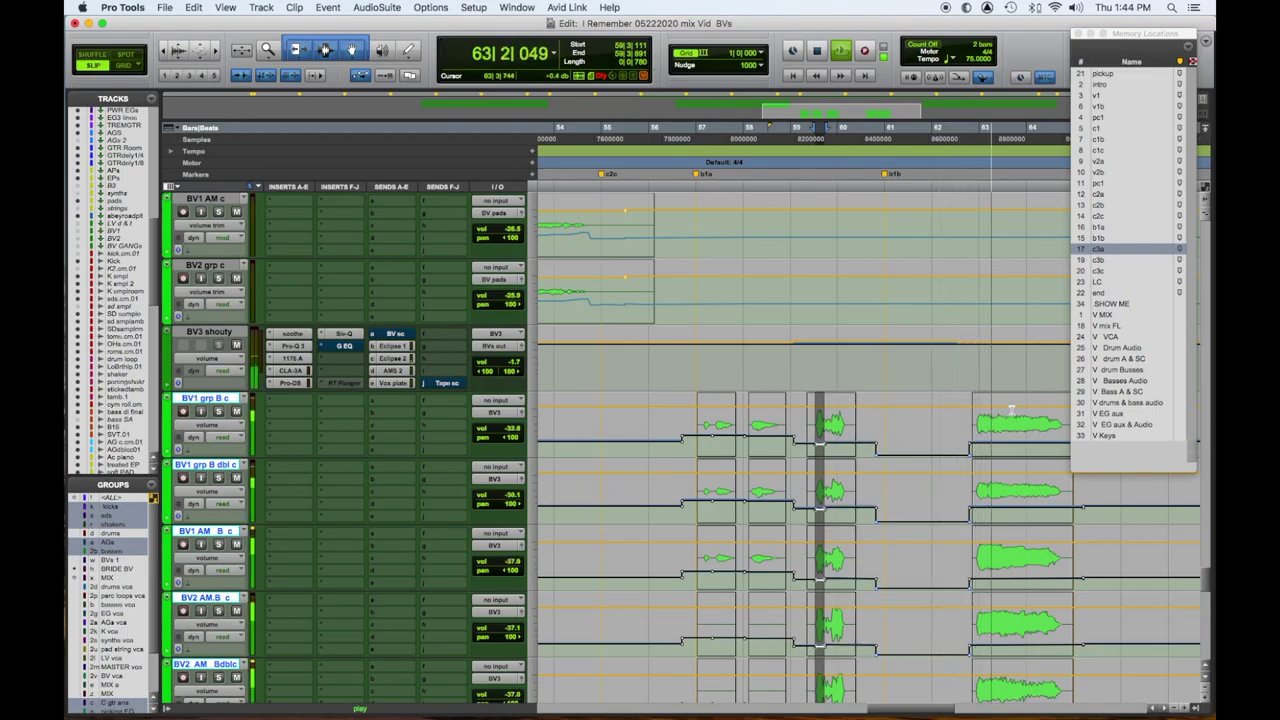
pyautogui.moveTo(1013, 405); pyautogui.dragTo(1013, 394)
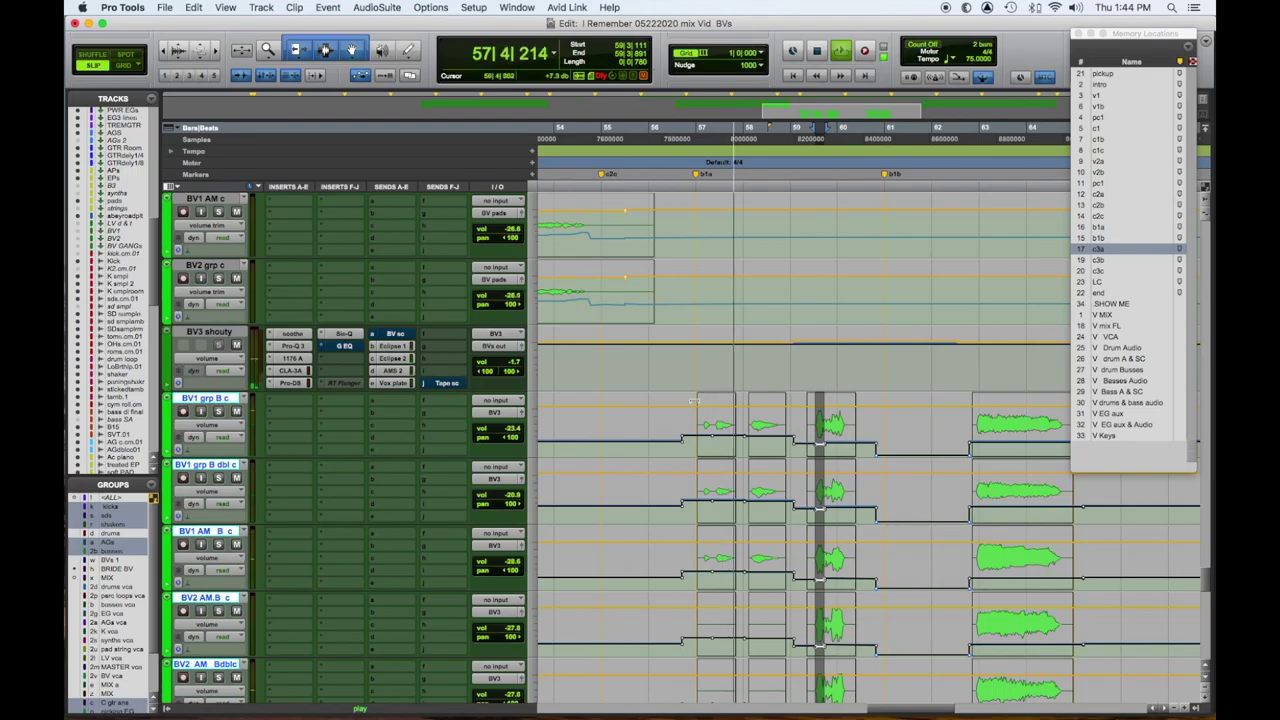
# - Adjust the group B volume automation between the first and second phrases, from 57|4|143 to 58|1|000
pyautogui.moveTo(693, 397); pyautogui.dragTo(769, 439)
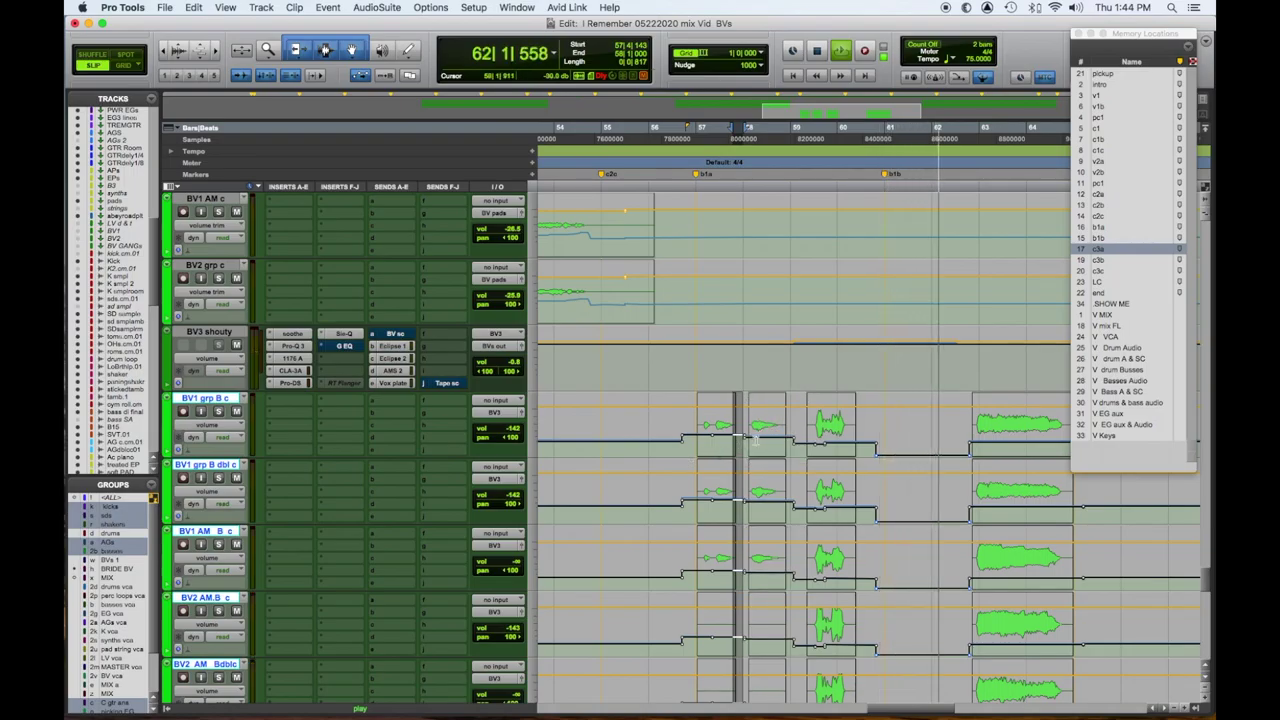
pyautogui.press('r')
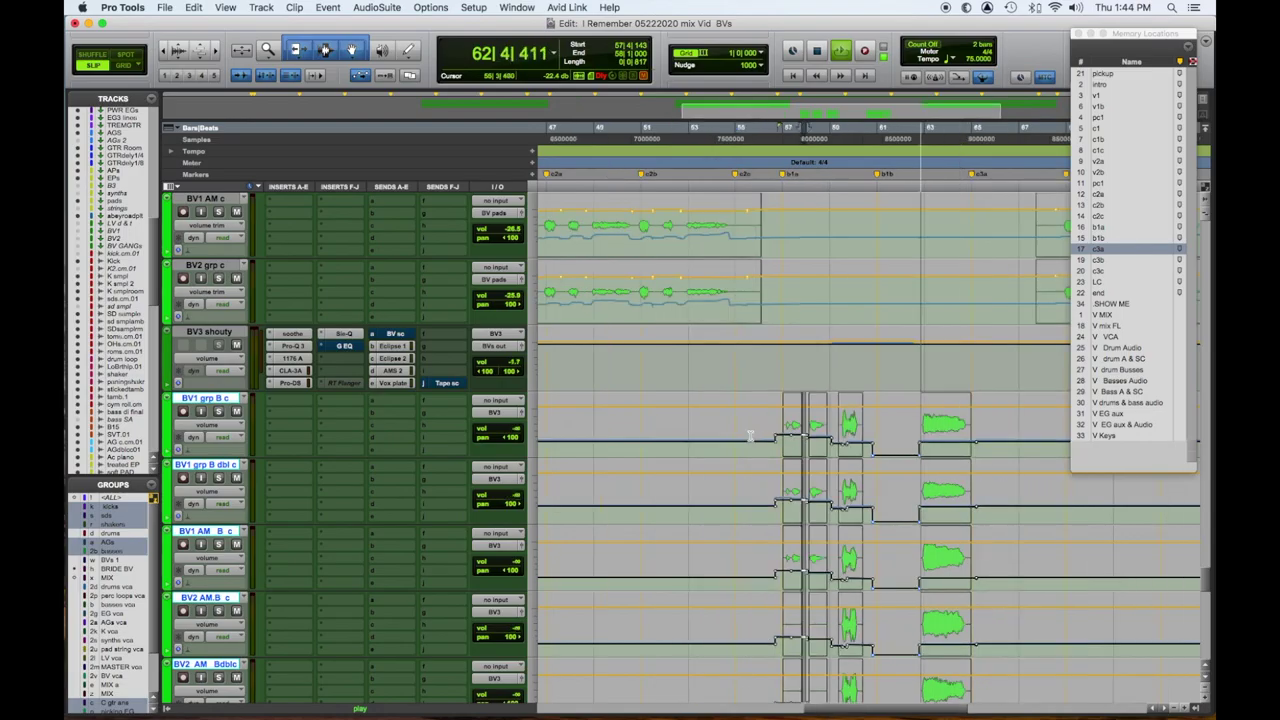
pyautogui.moveTo(1037, 397); pyautogui.dragTo(1038, 411)
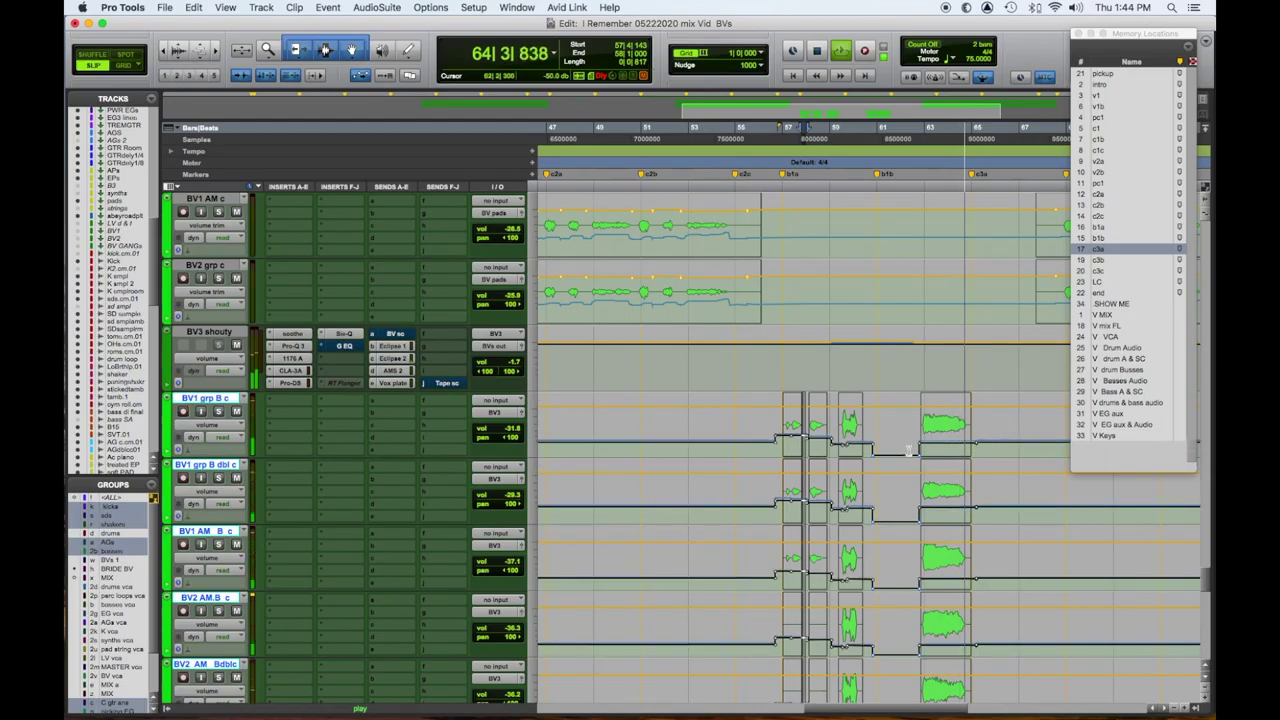
pyautogui.press('KP_Decimal')
pyautogui.press('KP_1')
pyautogui.press('KP_5')
pyautogui.press('KP_Decimal')
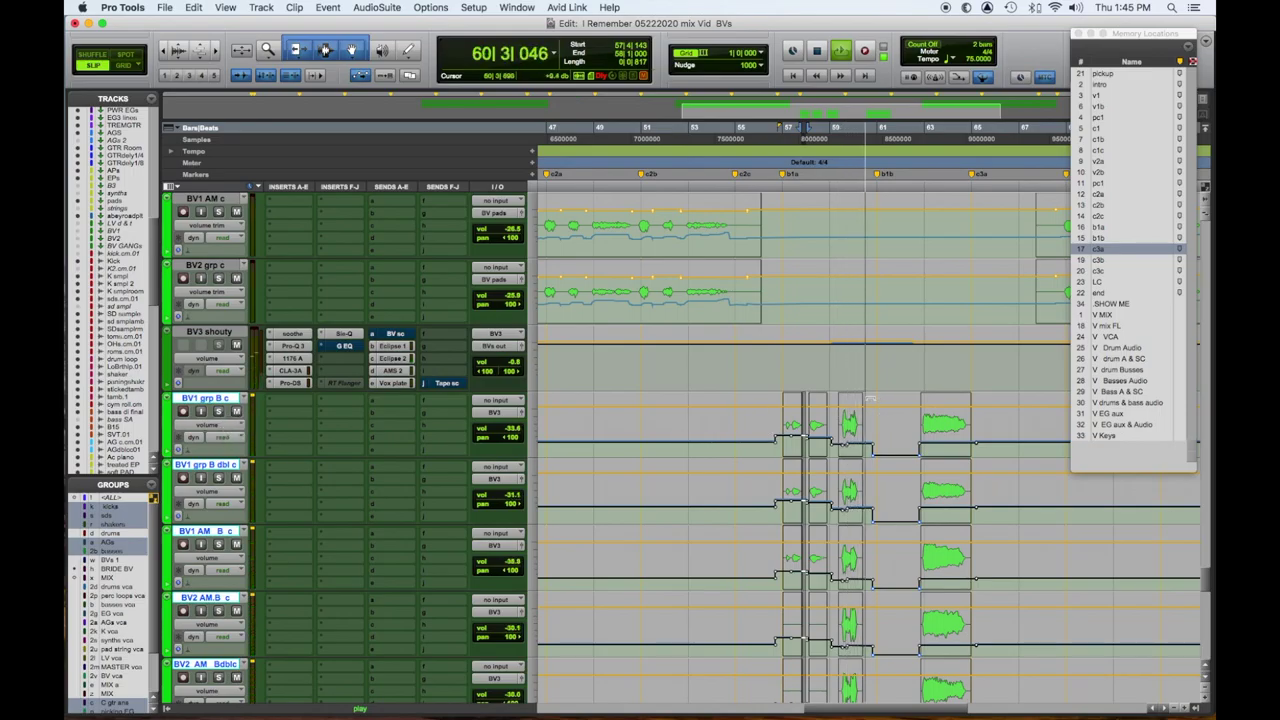
# - Select the third group B phrase, raise its volume trim slightly, and return the tracks to volume view
pyautogui.moveTo(834, 467); pyautogui.dragTo(864, 478)
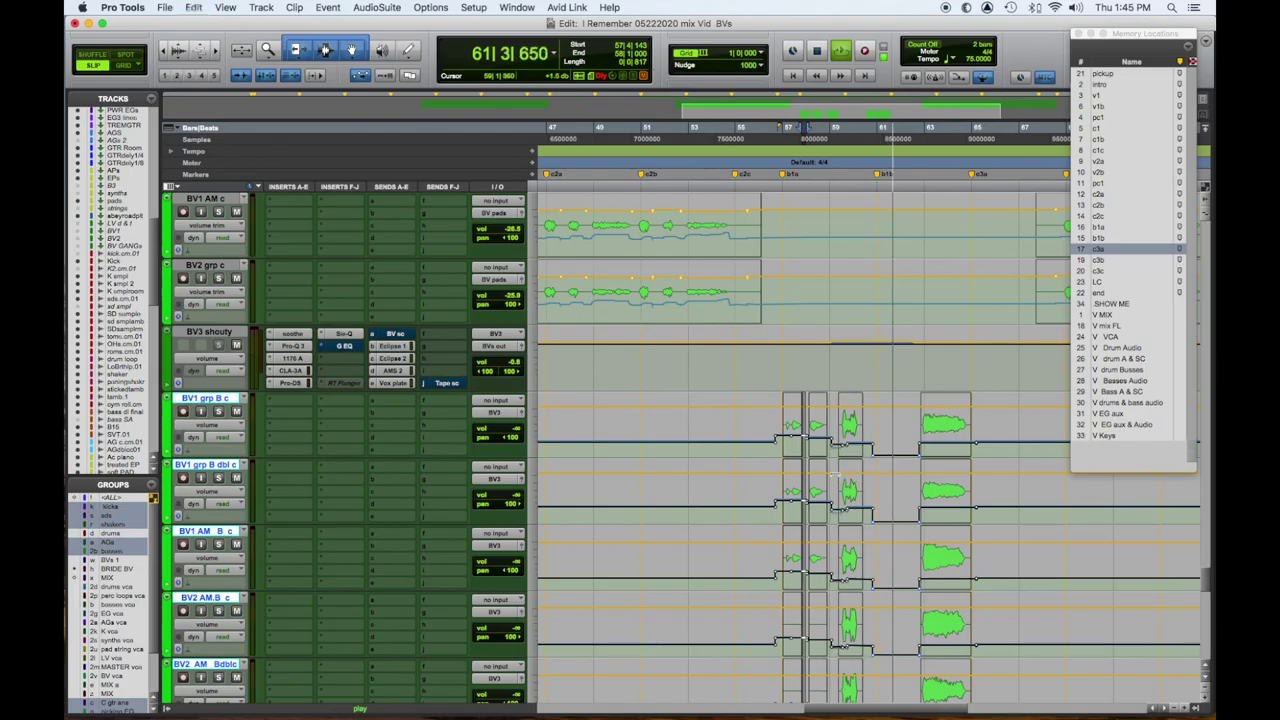
pyautogui.click(848, 482)
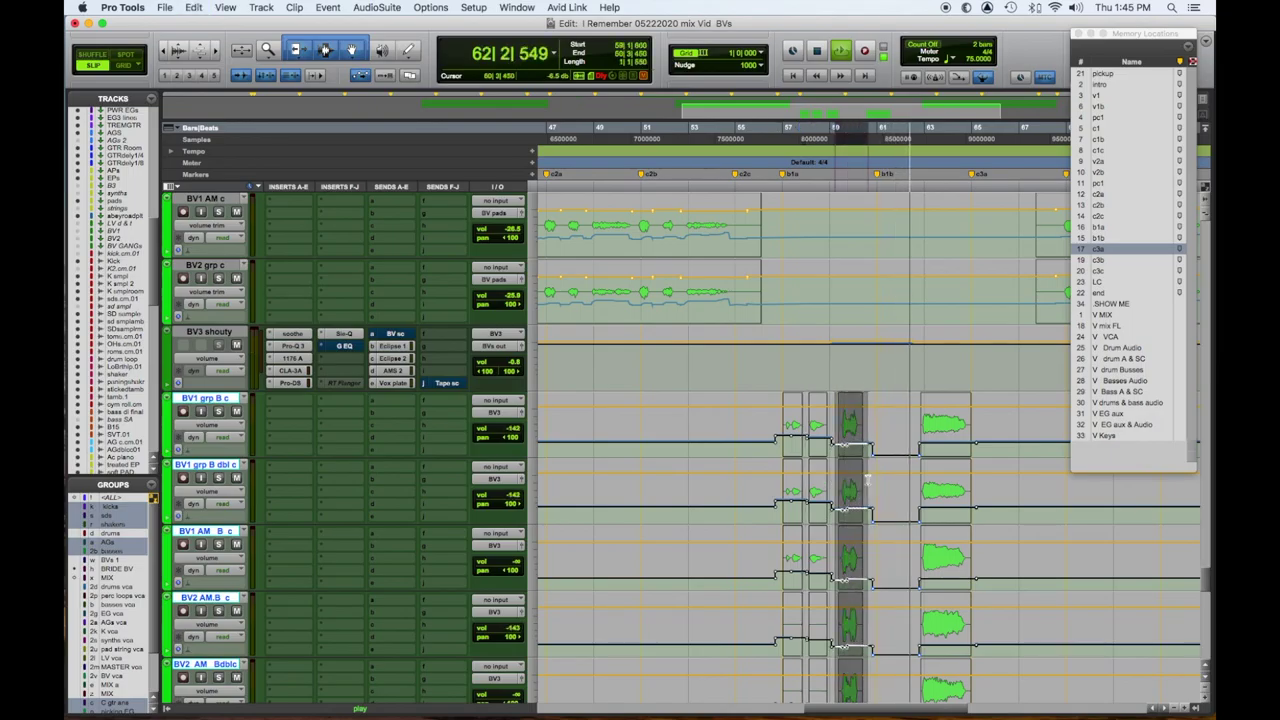
pyautogui.hotkey('ctrl', '-')
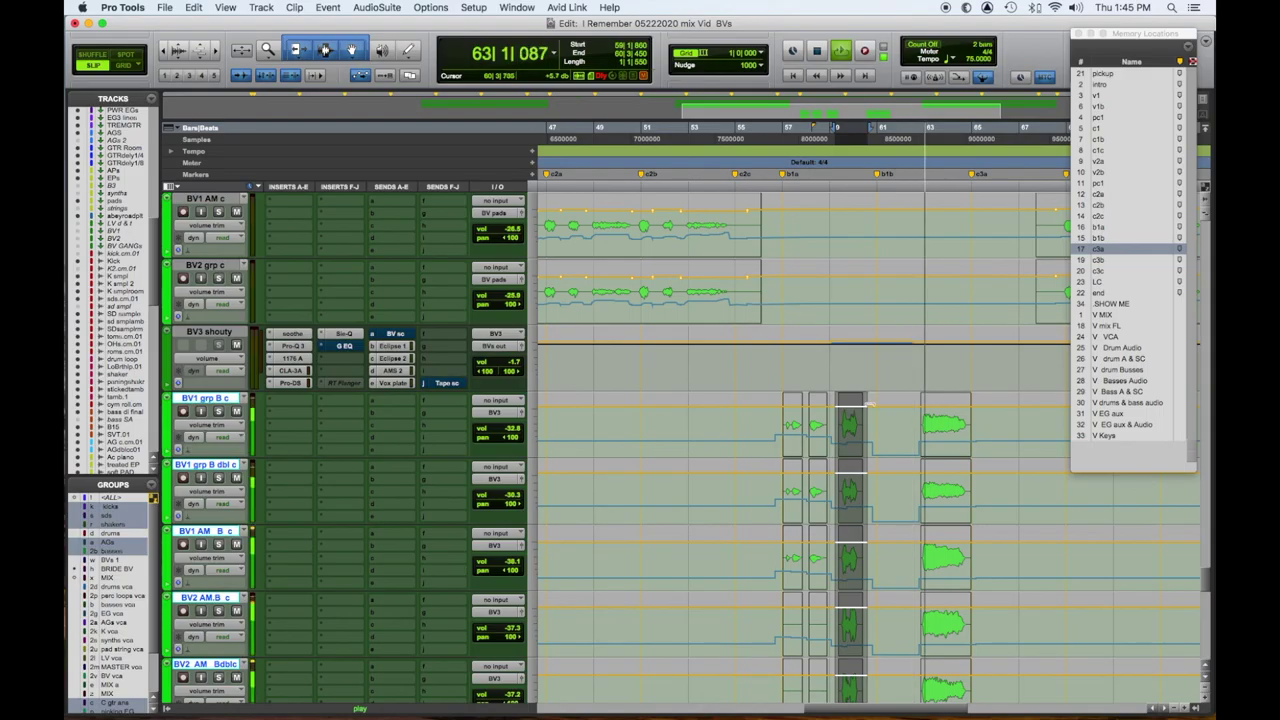
pyautogui.moveTo(851, 400); pyautogui.dragTo(850, 371)
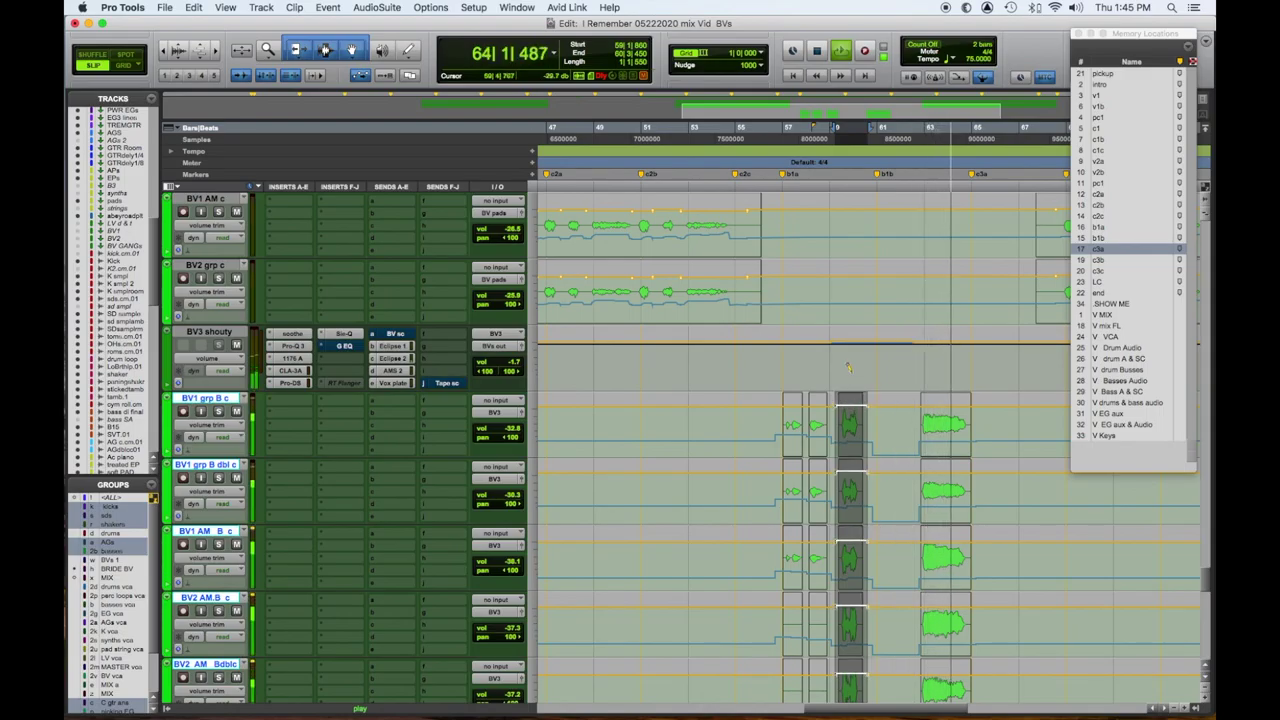
pyautogui.hotkey('ctrl', '-')
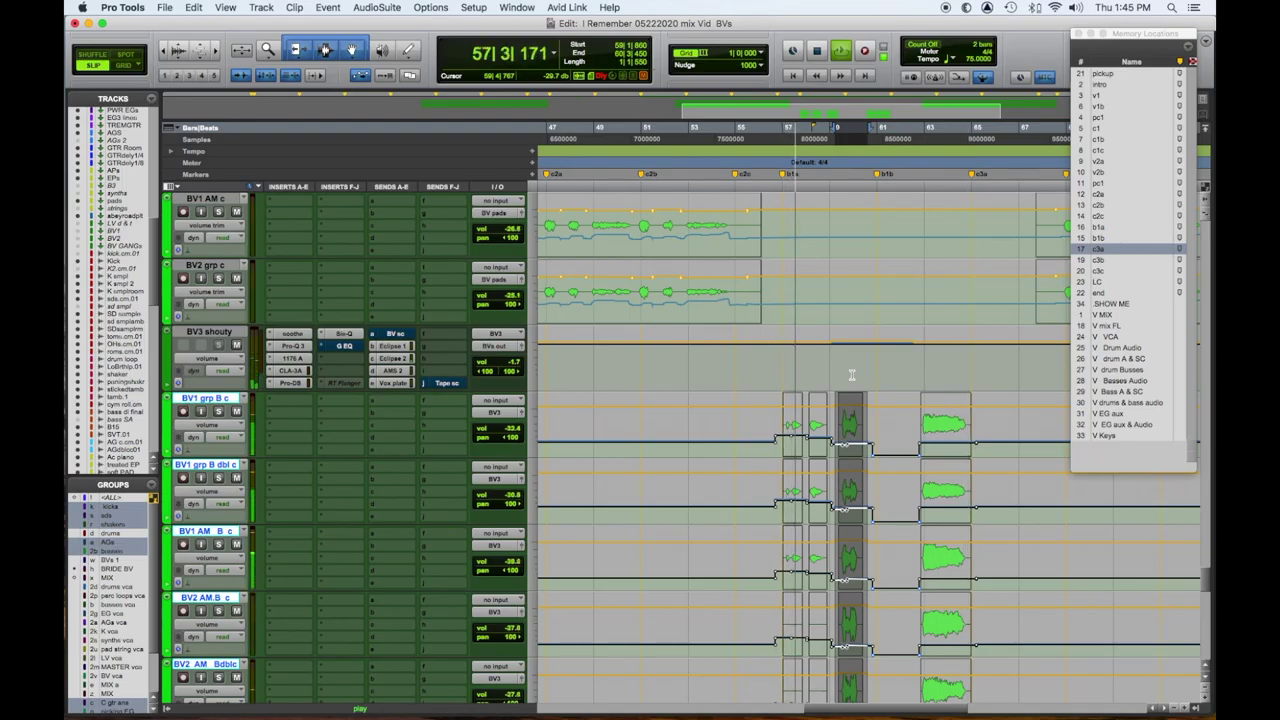
# - Slightly lower the volume trim of the first two group B phrases and fine-tune the trim on the third
pyautogui.moveTo(786, 467); pyautogui.dragTo(786, 468)
pyautogui.click(786, 452)
pyautogui.keyDown('shift'); pyautogui.click(819, 477); pyautogui.keyUp('shift')
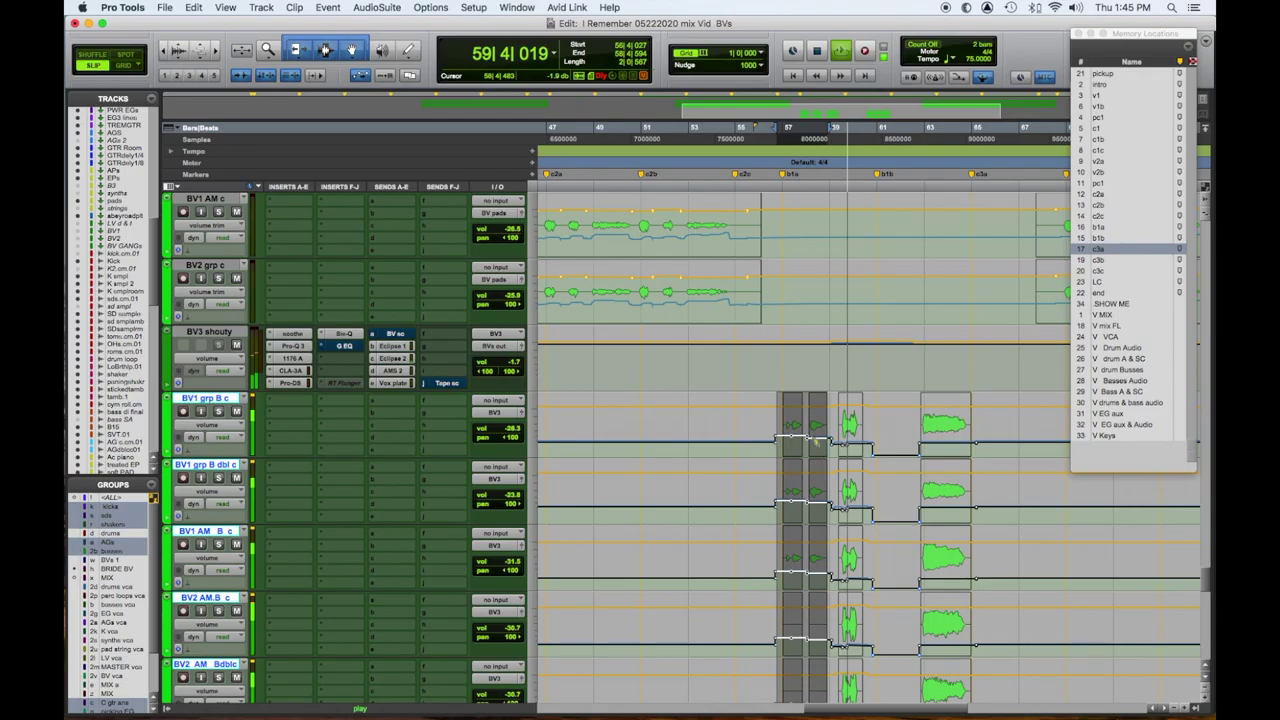
pyautogui.hotkey('ctrl', '-')
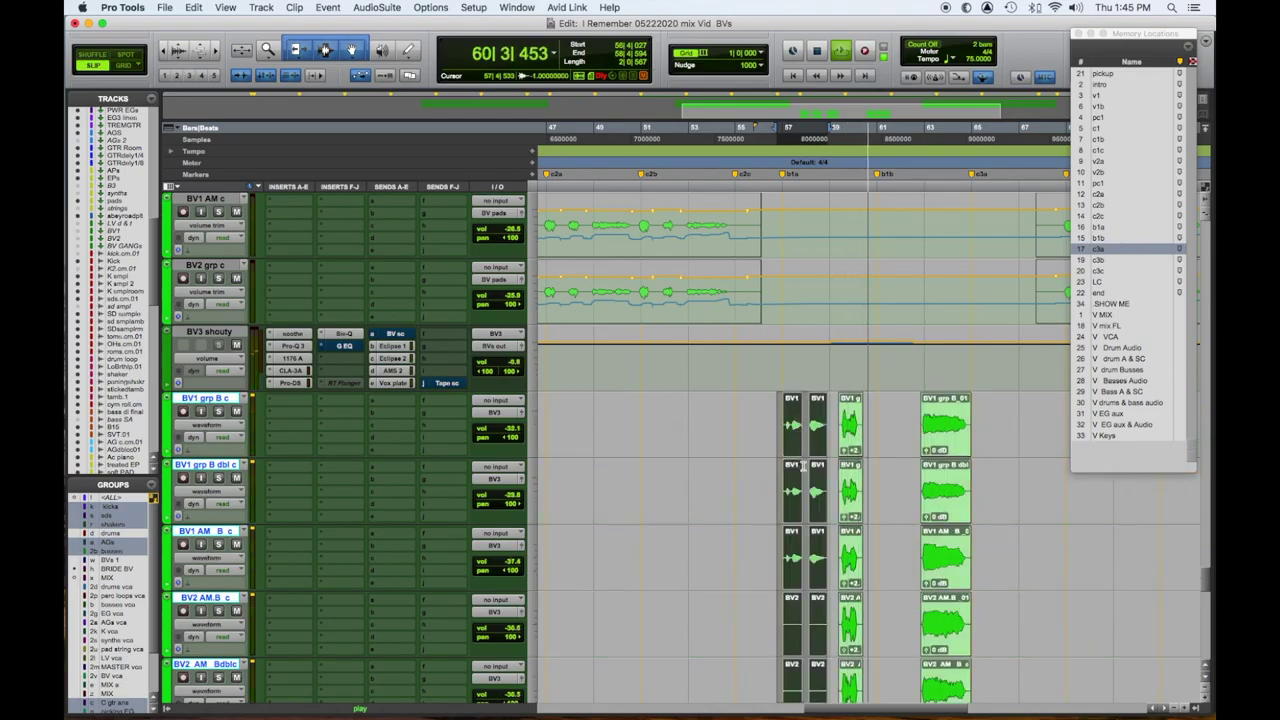
pyautogui.hotkey('ctrl', '-')
pyautogui.hotkey('ctrl', '-')
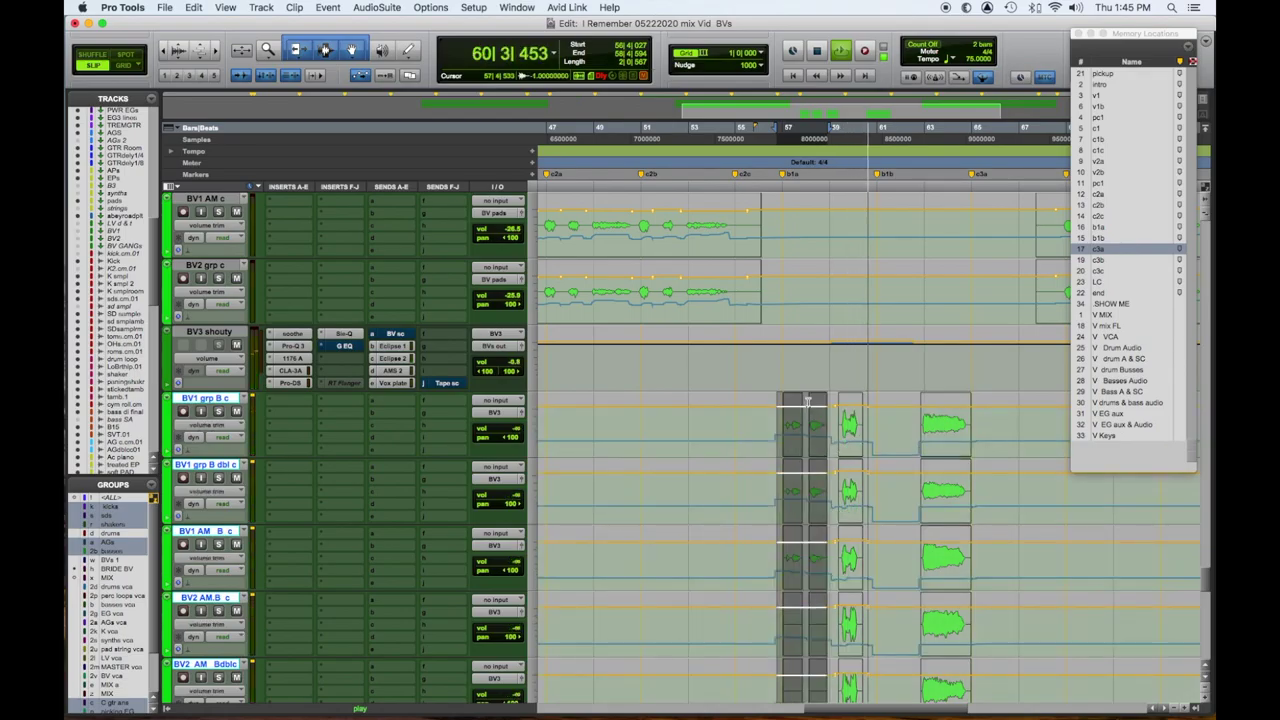
pyautogui.moveTo(807, 398); pyautogui.dragTo(810, 412)
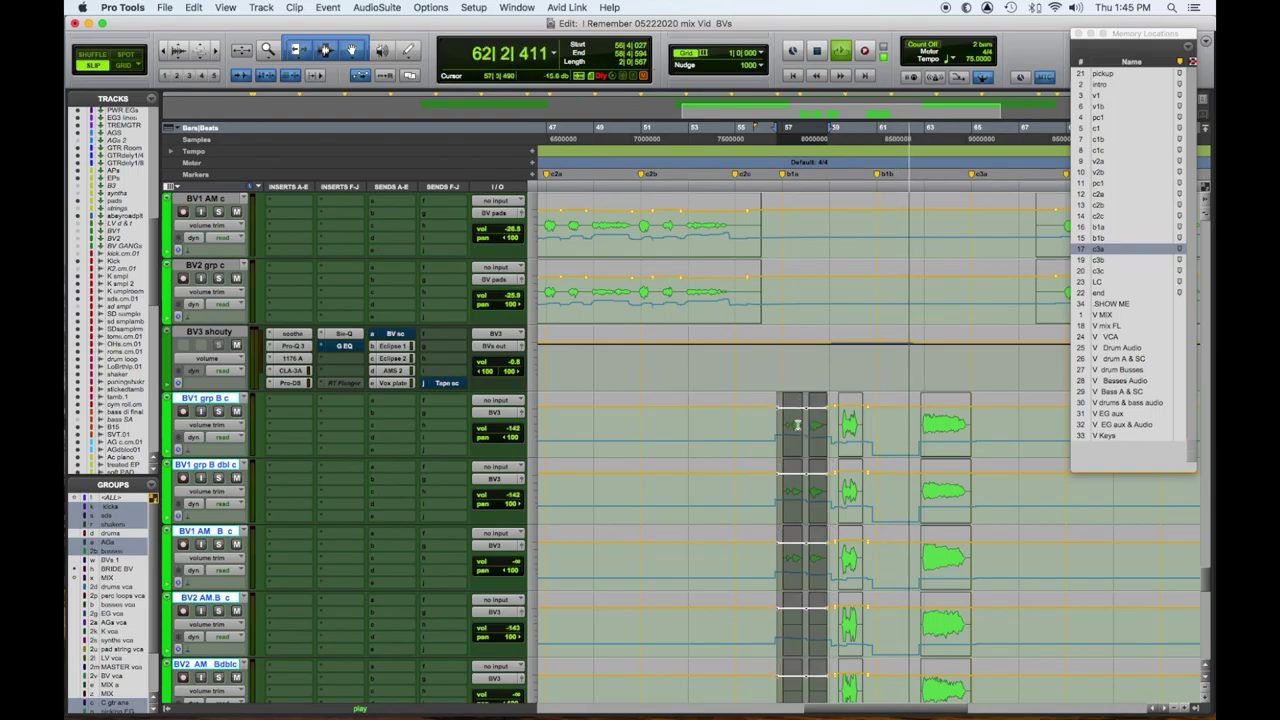
pyautogui.moveTo(791, 398)
pyautogui.mouseDown()
pyautogui.moveTo(790, 409)
pyautogui.moveTo(820, 403)
pyautogui.moveTo(795, 392)
pyautogui.mouseUp()
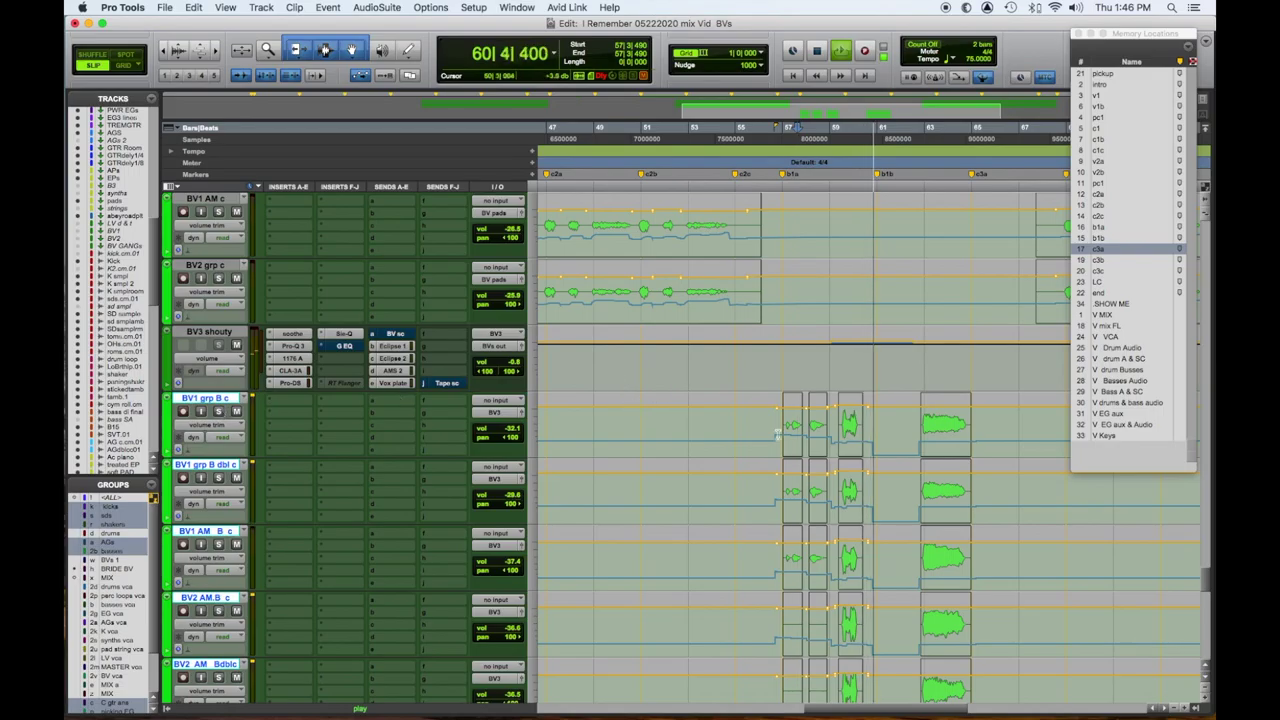
pyautogui.moveTo(849, 400); pyautogui.dragTo(850, 401)
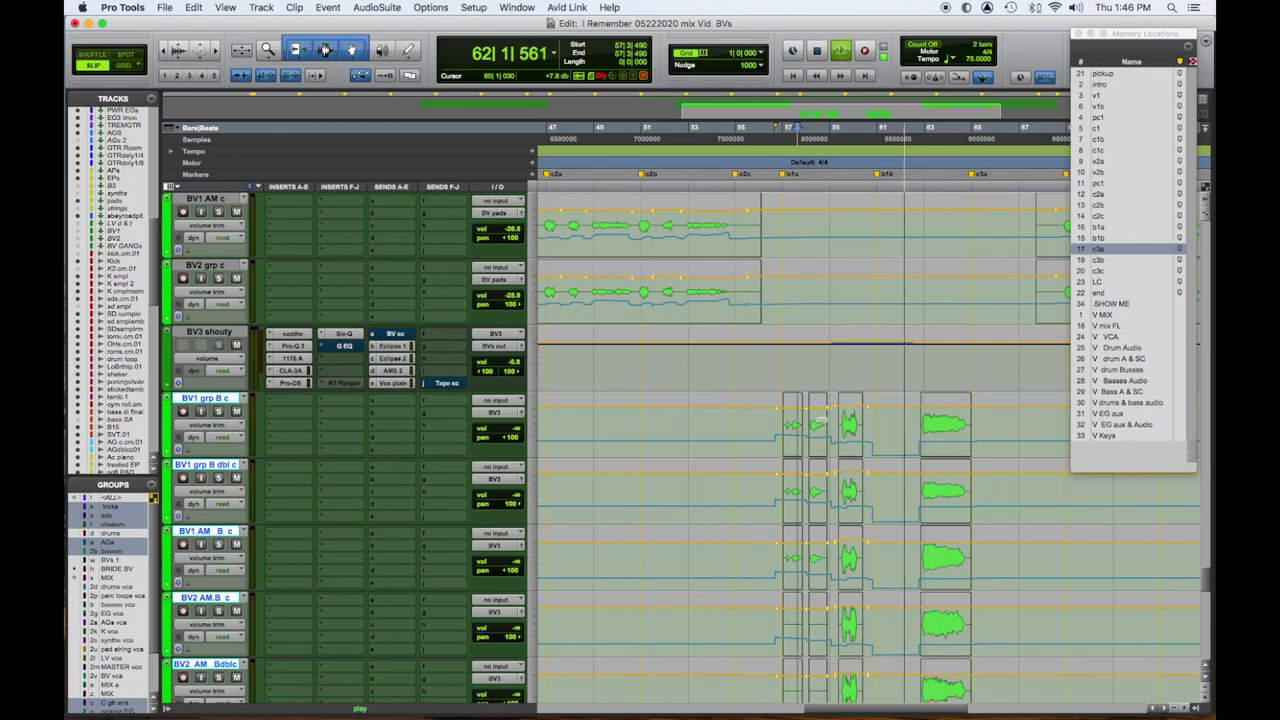
# - Solo the group B tracks and increase the gain and peak reduction of the CLA-3A compressor on BV3 shouty
pyautogui.click(218, 411)
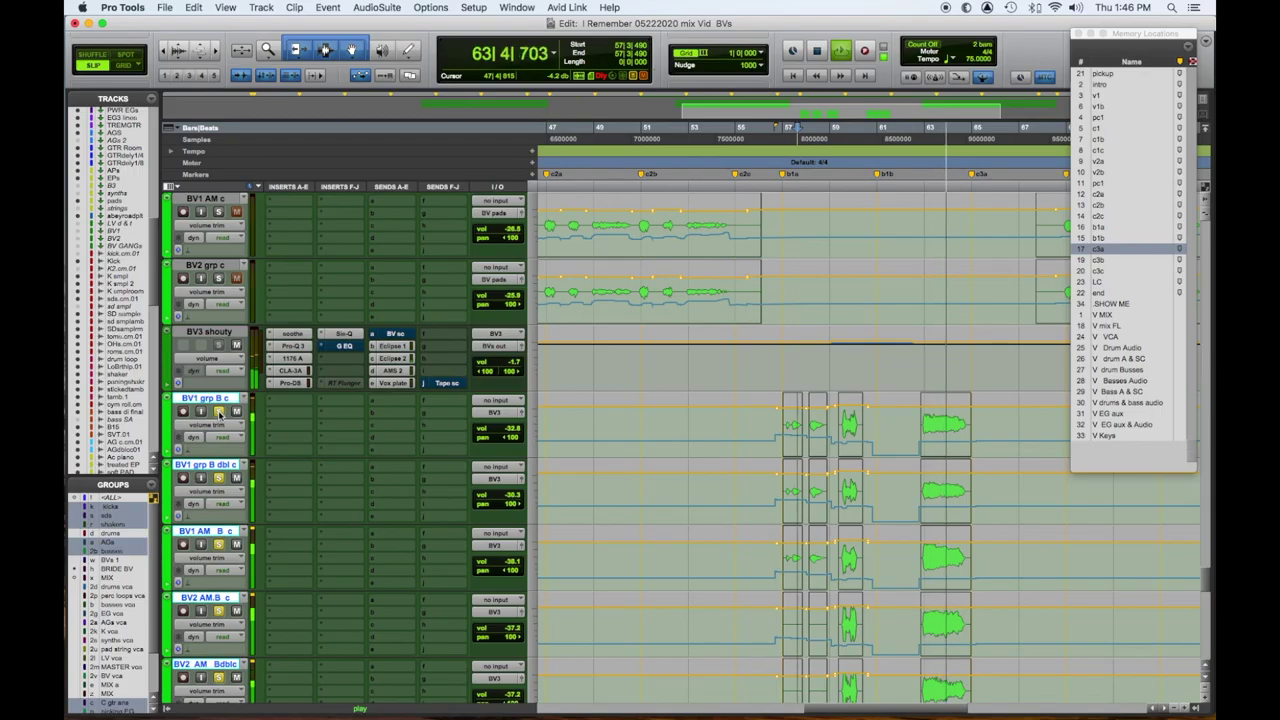
pyautogui.scroll(-1, 543, 535)
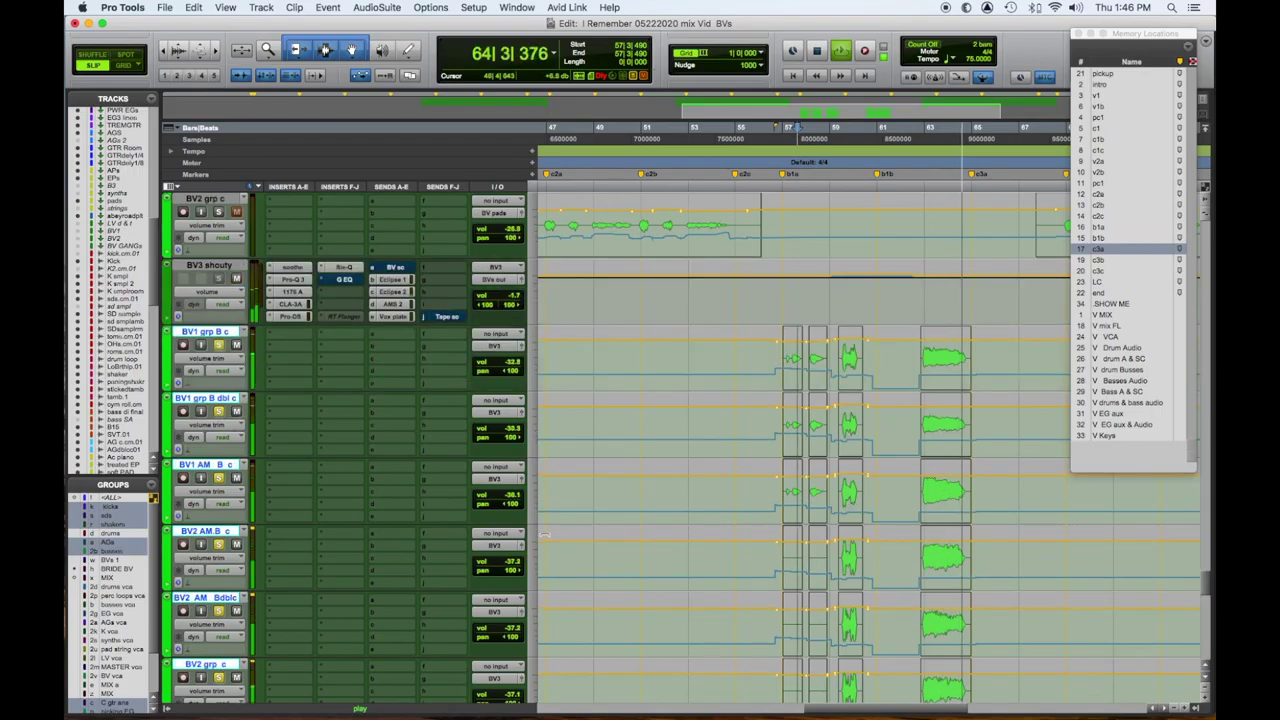
pyautogui.click(284, 305)
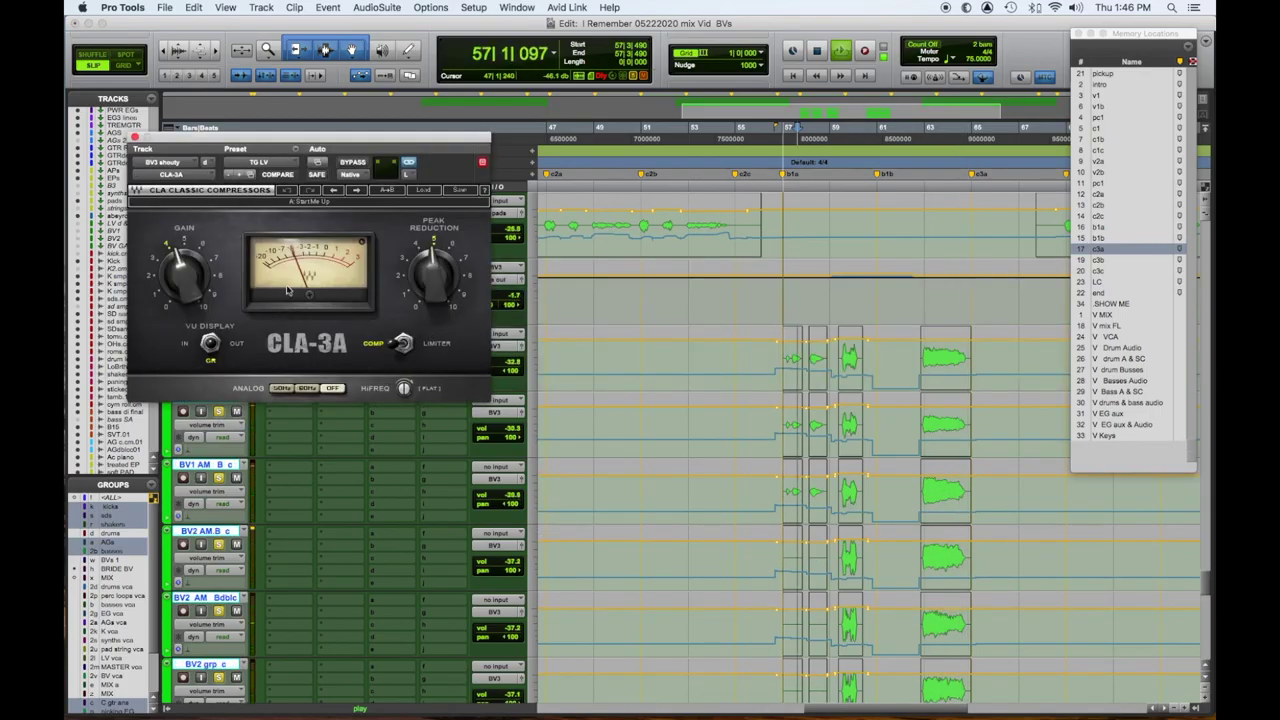
pyautogui.moveTo(182, 268); pyautogui.dragTo(182, 252)
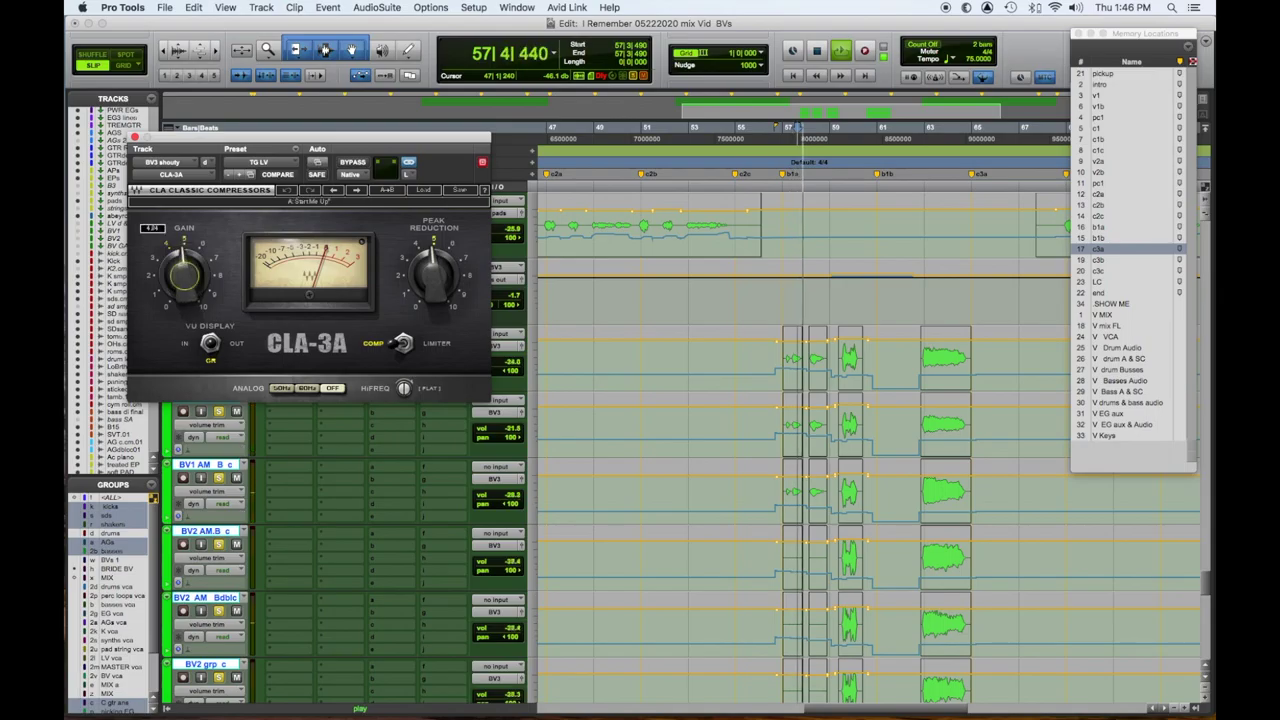
pyautogui.moveTo(434, 276); pyautogui.dragTo(434, 250)
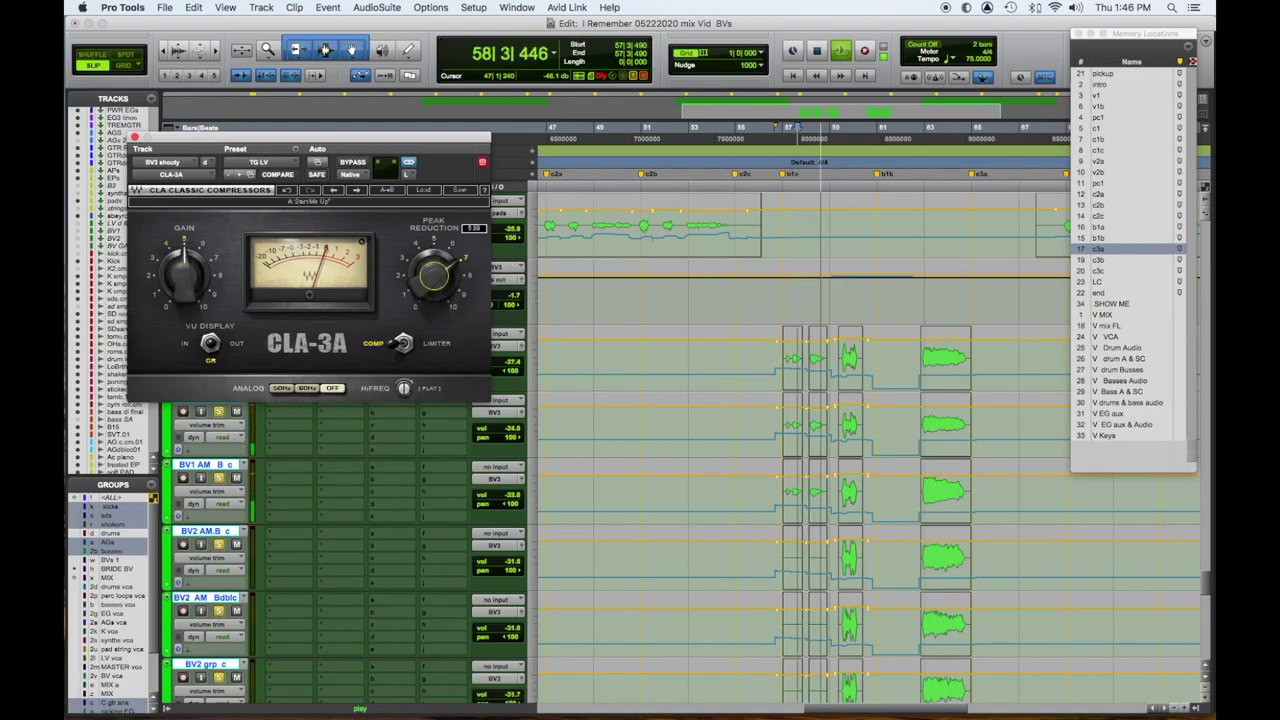
pyautogui.click(135, 137)
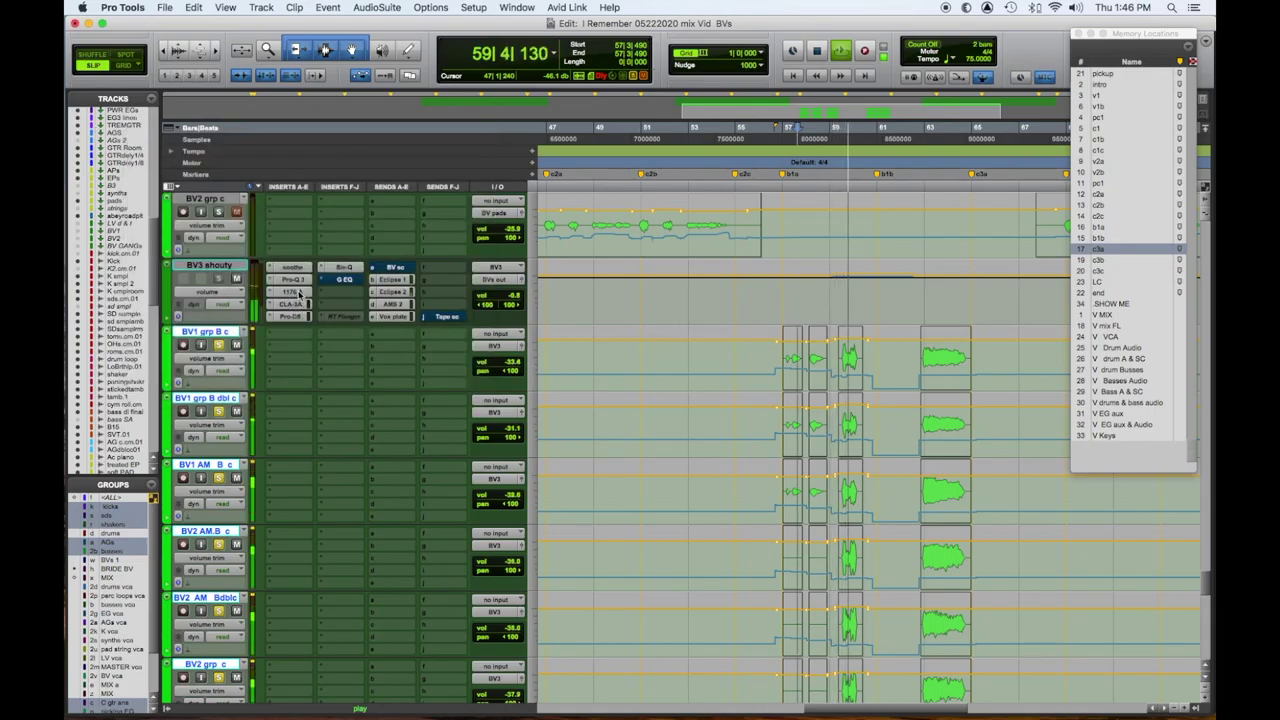
# - Raise the input and lower the output of the 1176 limiter on BV3 shouty
pyautogui.click(298, 294)
pyautogui.moveTo(226, 246); pyautogui.dragTo(229, 238)
pyautogui.moveTo(350, 254); pyautogui.dragTo(352, 266)
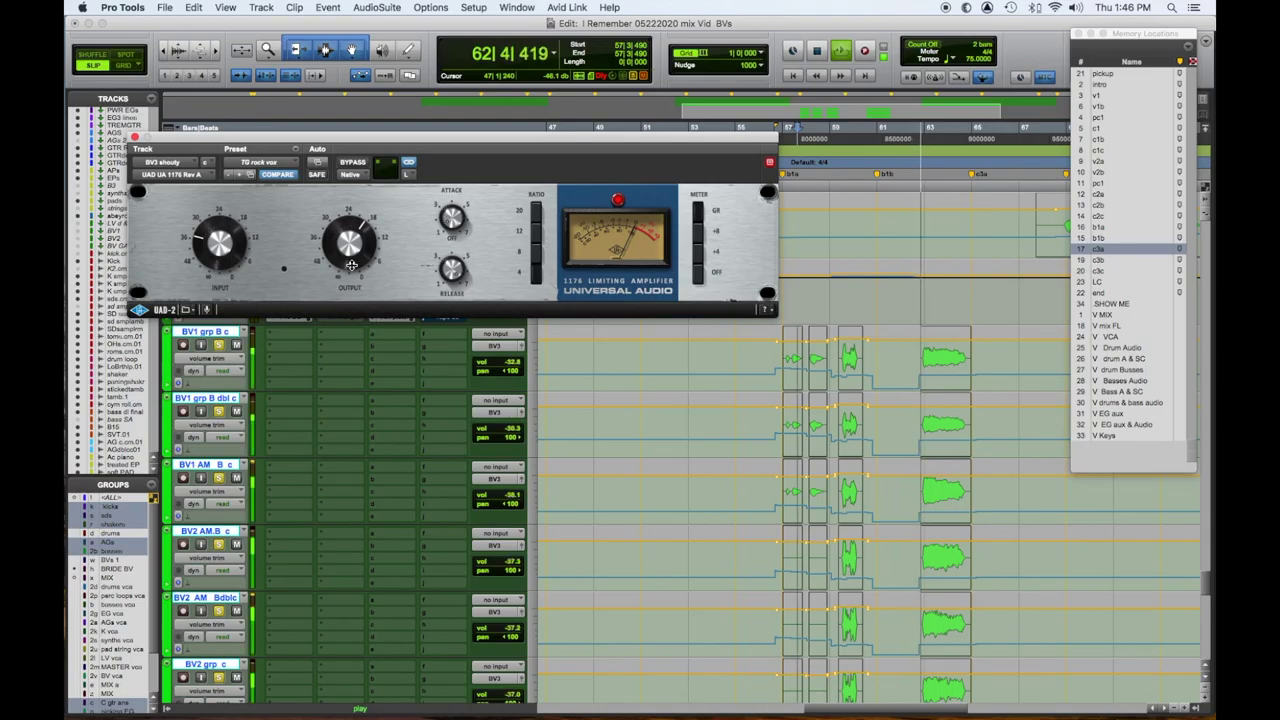
# - Compare the 1176 limiter on BV3 shouty bypassed and active, close it and replay the bridge
pyautogui.click(353, 163)
pyautogui.click(353, 163)
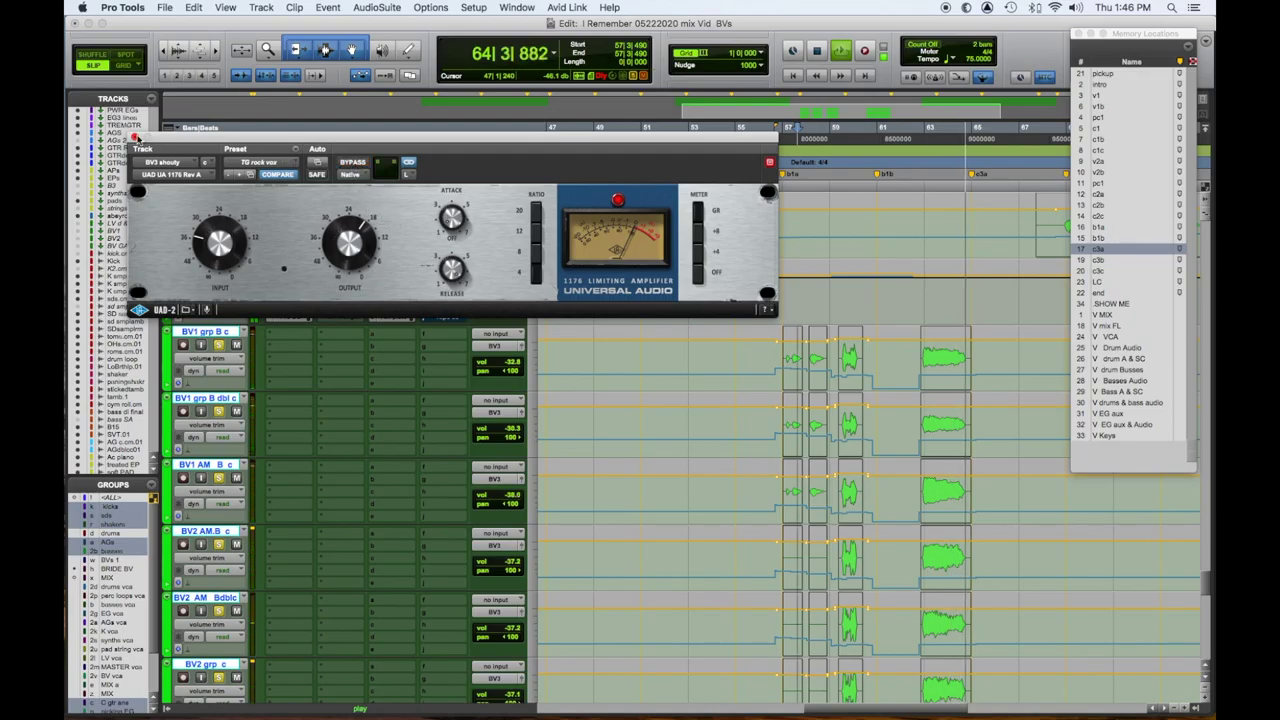
pyautogui.click(137, 136)
pyautogui.press('space')
pyautogui.press('space')
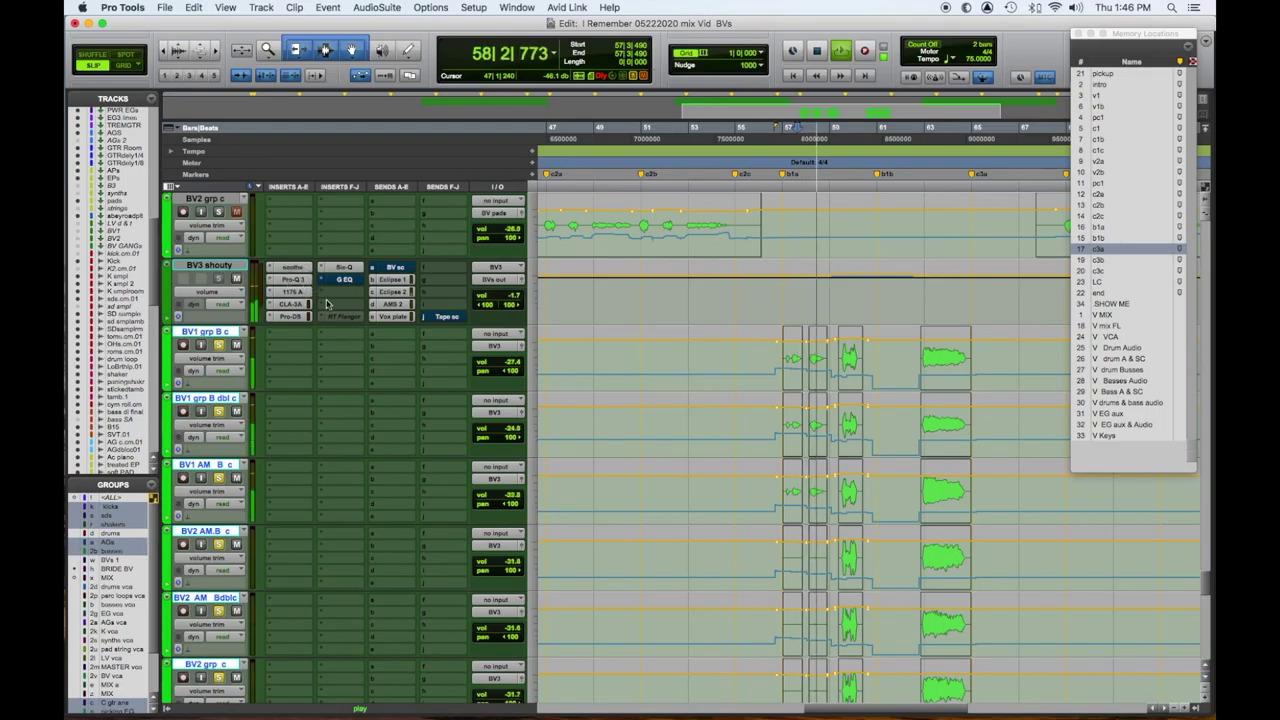
# - In the Pro-Q 3 on BV3 shouty, cut about 10.3 dB at about 518 Hz and move the low shelf up in frequency
pyautogui.click(292, 280)
pyautogui.moveTo(431, 362); pyautogui.dragTo(421, 250)
pyautogui.moveTo(417, 518); pyautogui.dragTo(430, 608)
pyautogui.moveTo(218, 389); pyautogui.dragTo(287, 389)
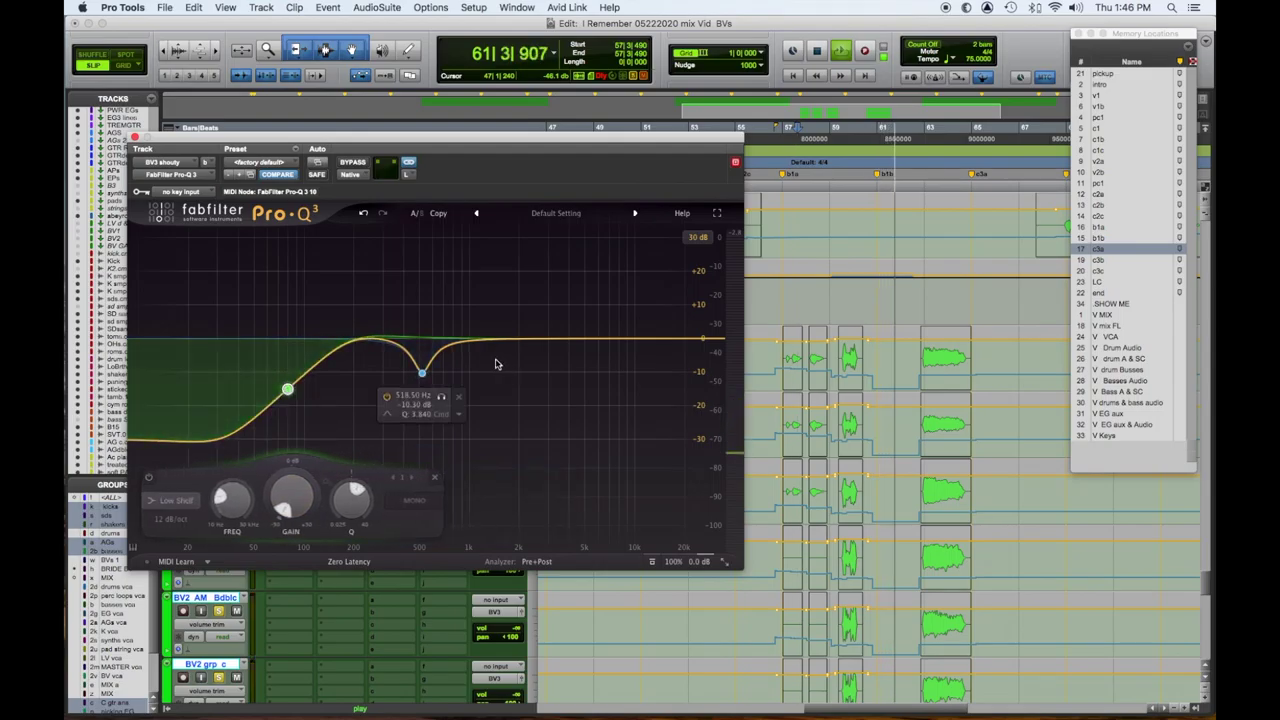
# - Sweep a narrow boosted band to about 1.1 kHz, cut it to about -14.65 dB, and close the equalizer
pyautogui.moveTo(517, 335); pyautogui.dragTo(534, 274)
pyautogui.moveTo(594, 498); pyautogui.dragTo(591, 465)
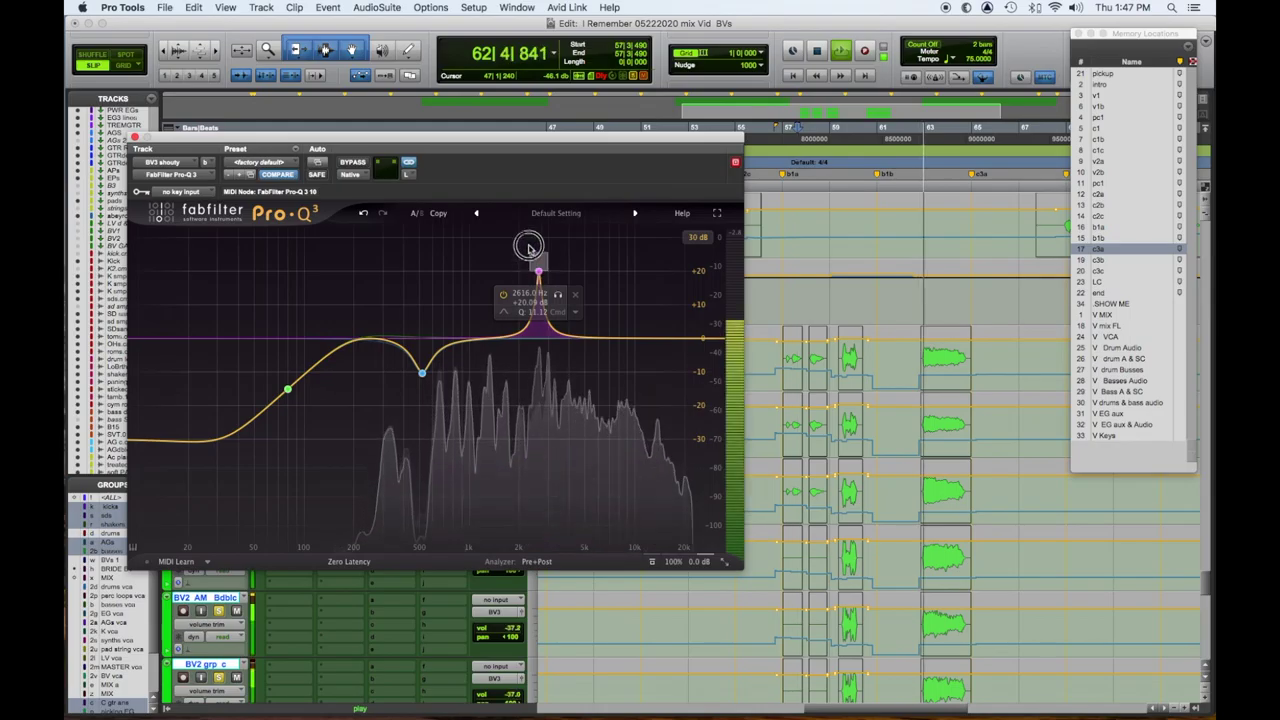
pyautogui.moveTo(537, 270); pyautogui.dragTo(477, 242)
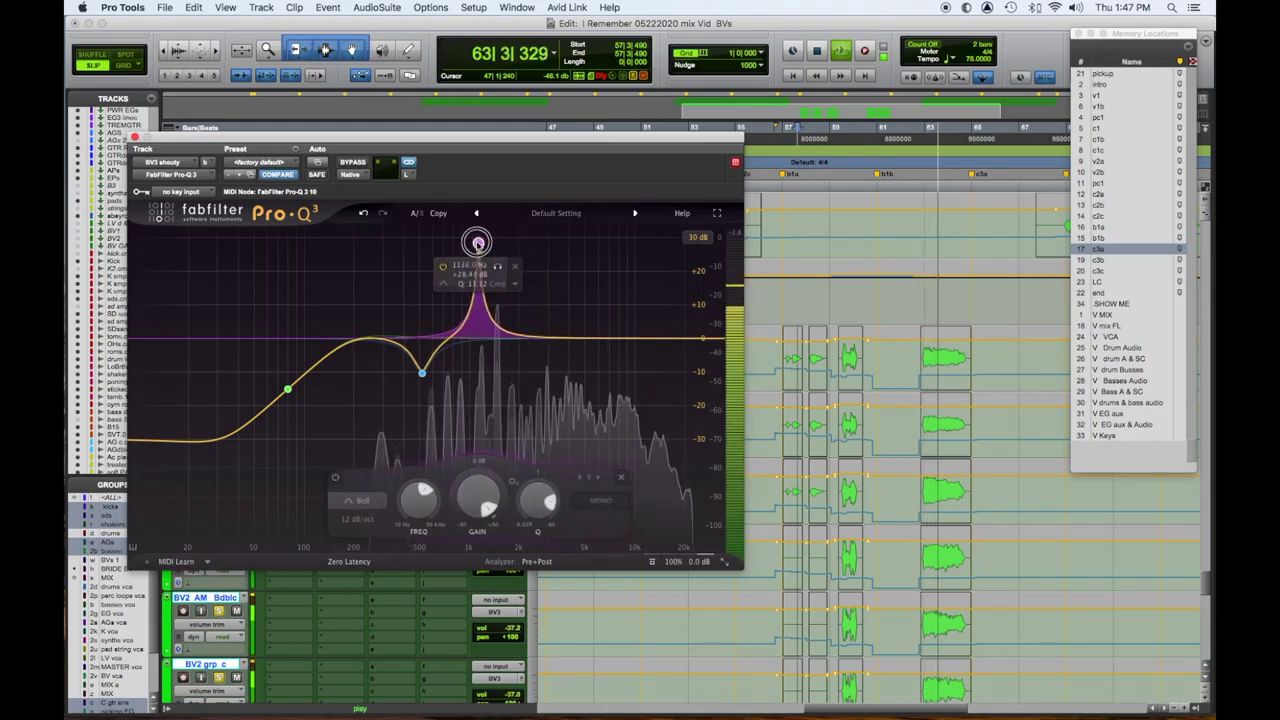
pyautogui.moveTo(478, 497); pyautogui.dragTo(496, 600)
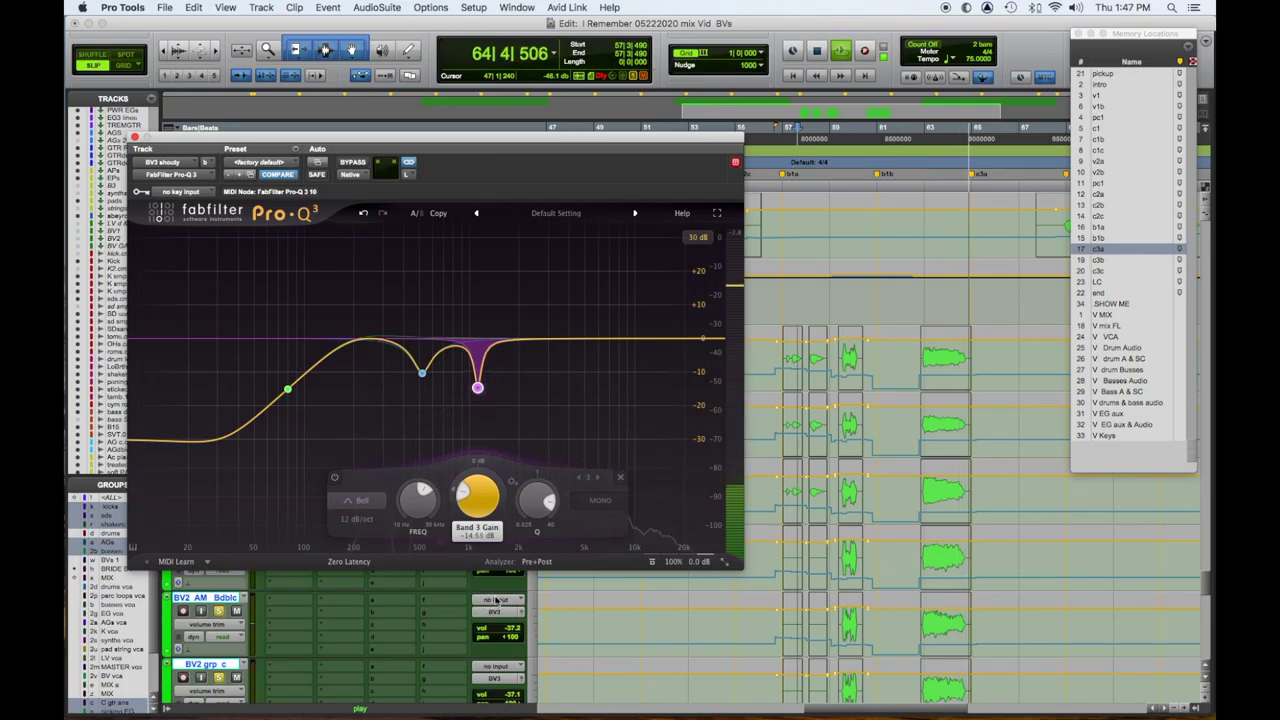
pyautogui.click(135, 137)
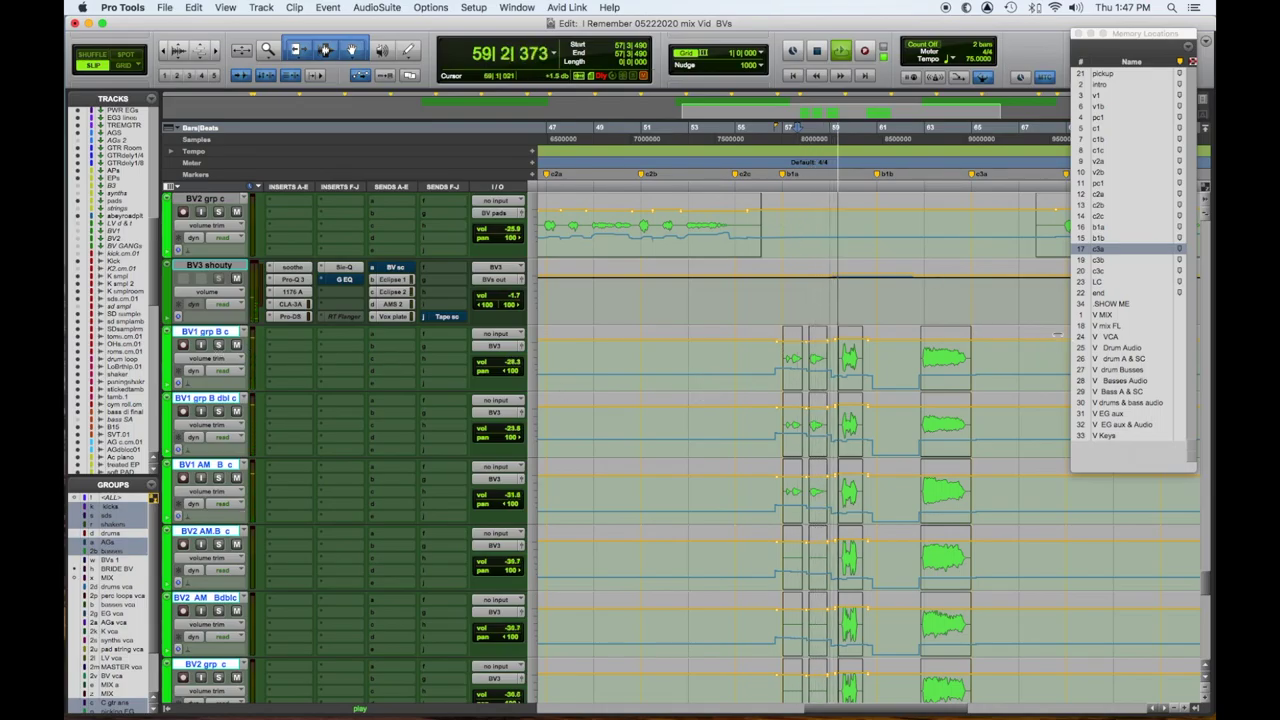
# - Slightly lower the group B tracks' volume trim and raise BV3 shouty's Vox plate send to about -16.3 dB
pyautogui.moveTo(1050, 331); pyautogui.dragTo(1054, 358)
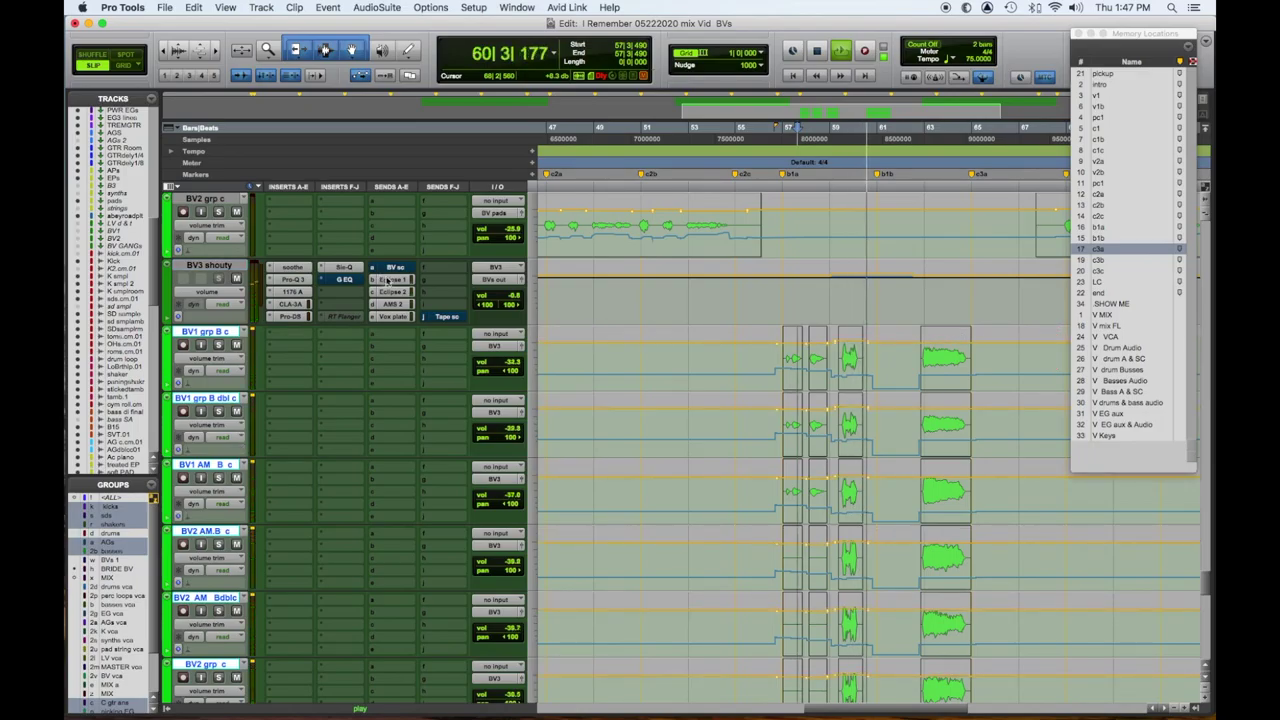
pyautogui.click(409, 319)
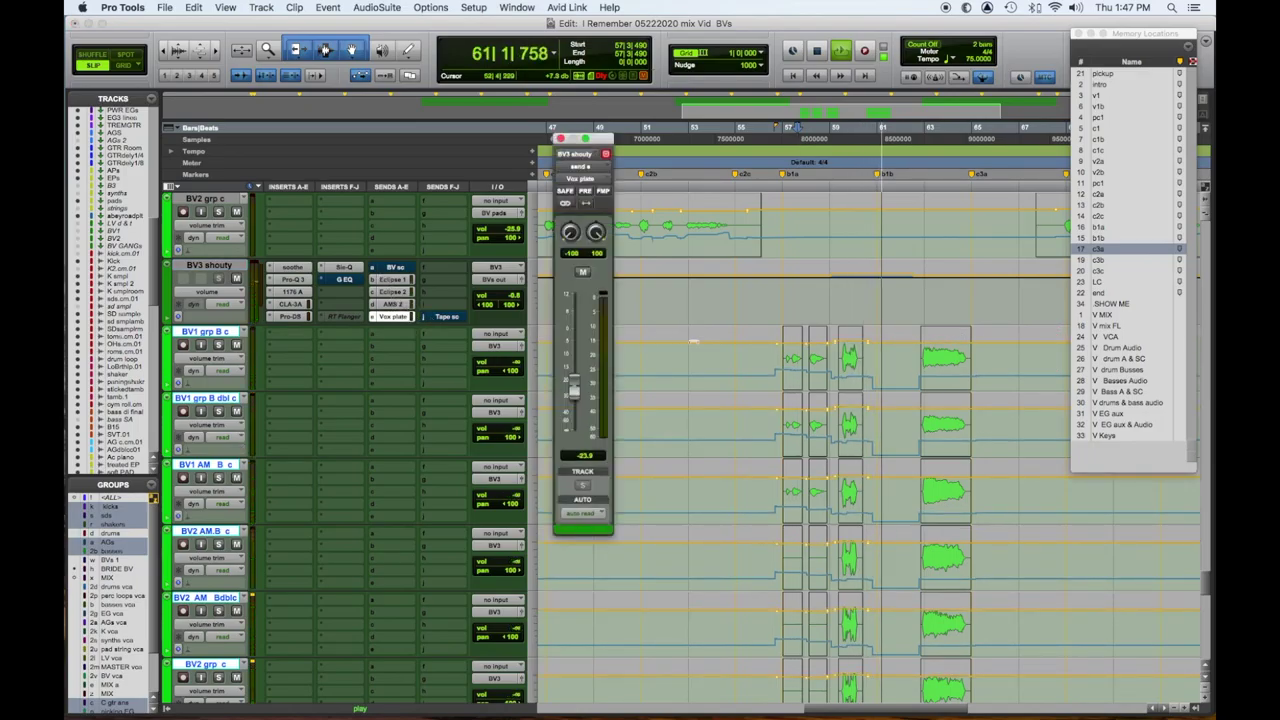
pyautogui.moveTo(577, 393); pyautogui.dragTo(574, 372)
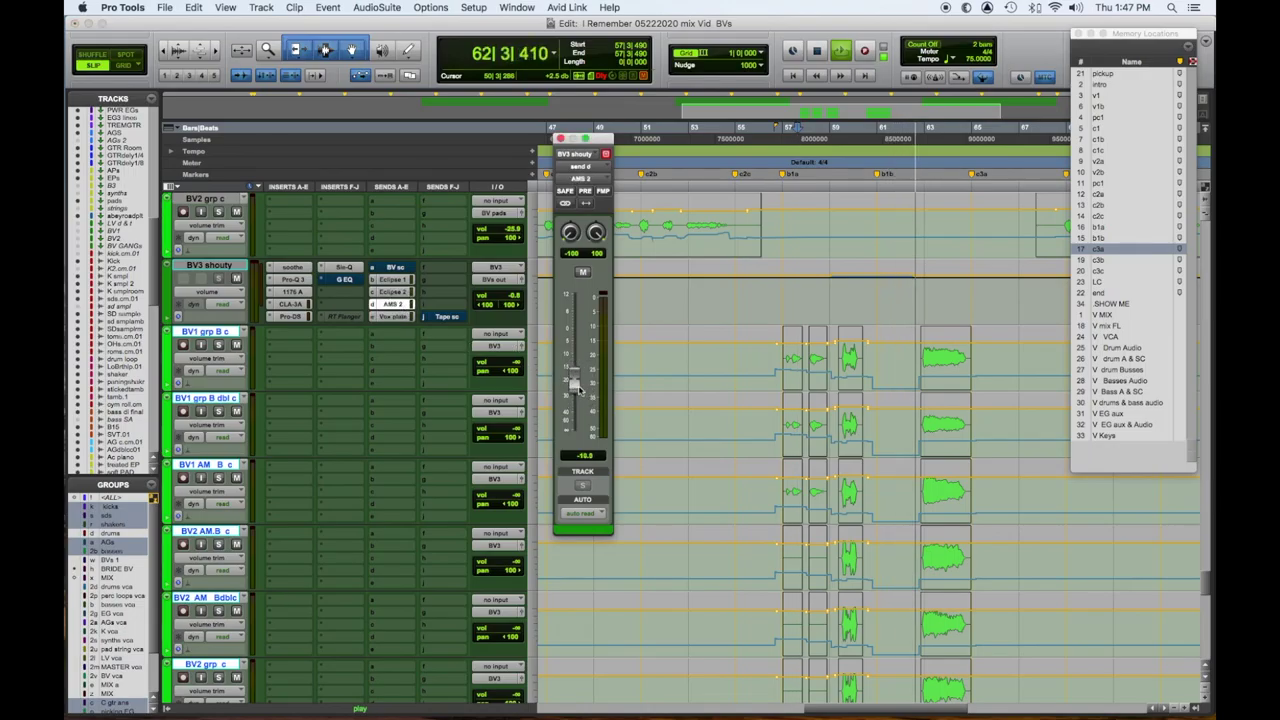
# - Set BV3 shouty's AMS 2 send to about -22.2 dB and its Vox plate send to about -16.6 dB
pyautogui.moveTo(577, 386); pyautogui.dragTo(576, 398)
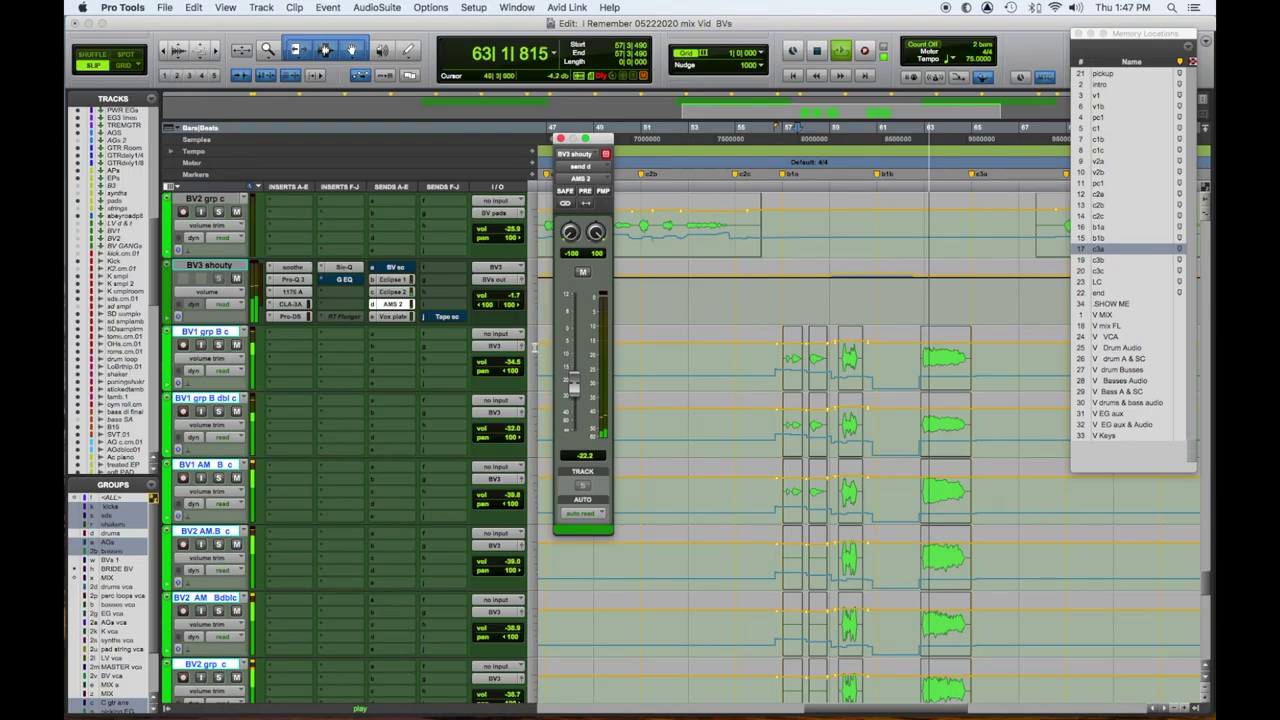
pyautogui.click(395, 316)
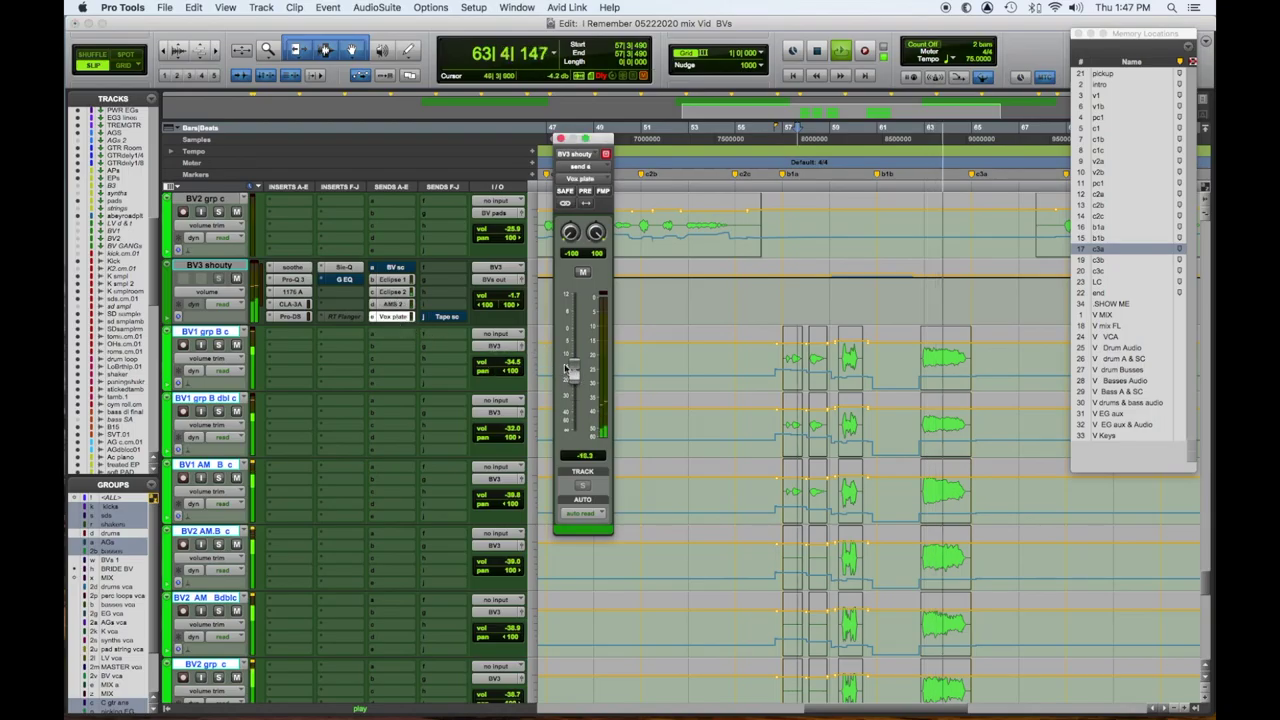
pyautogui.moveTo(572, 370); pyautogui.dragTo(572, 360)
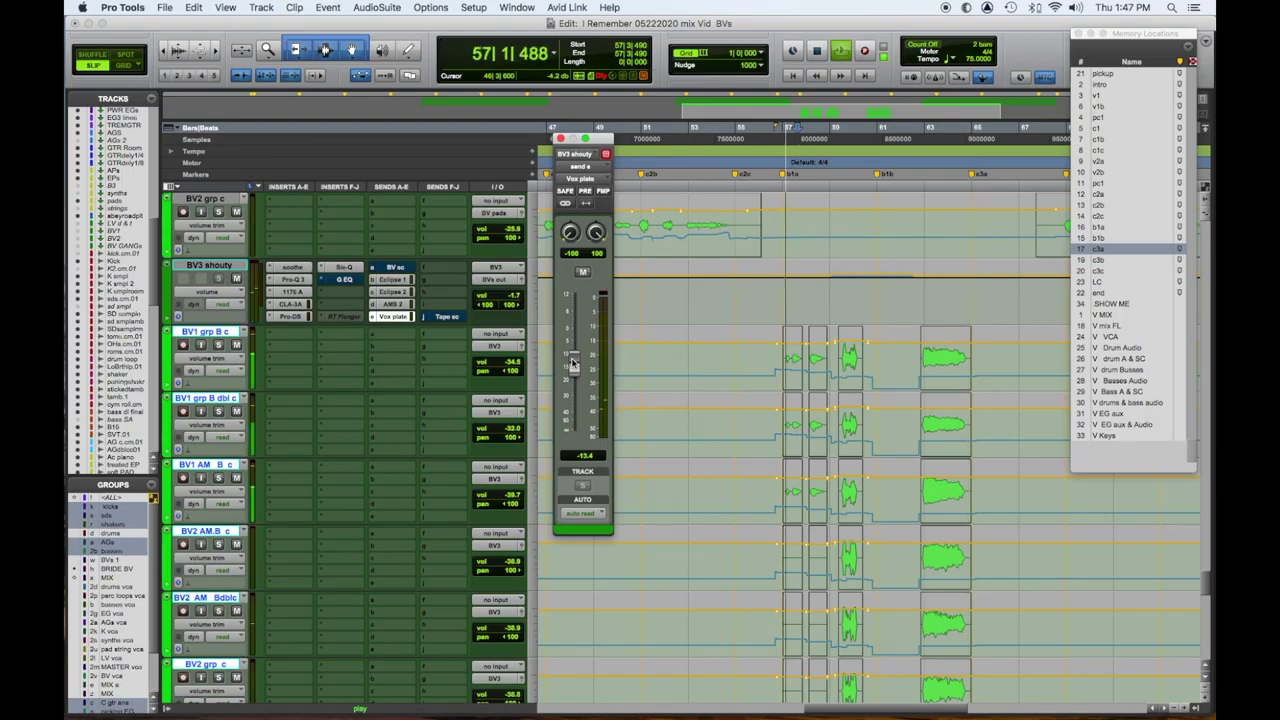
pyautogui.moveTo(572, 365); pyautogui.dragTo(572, 374)
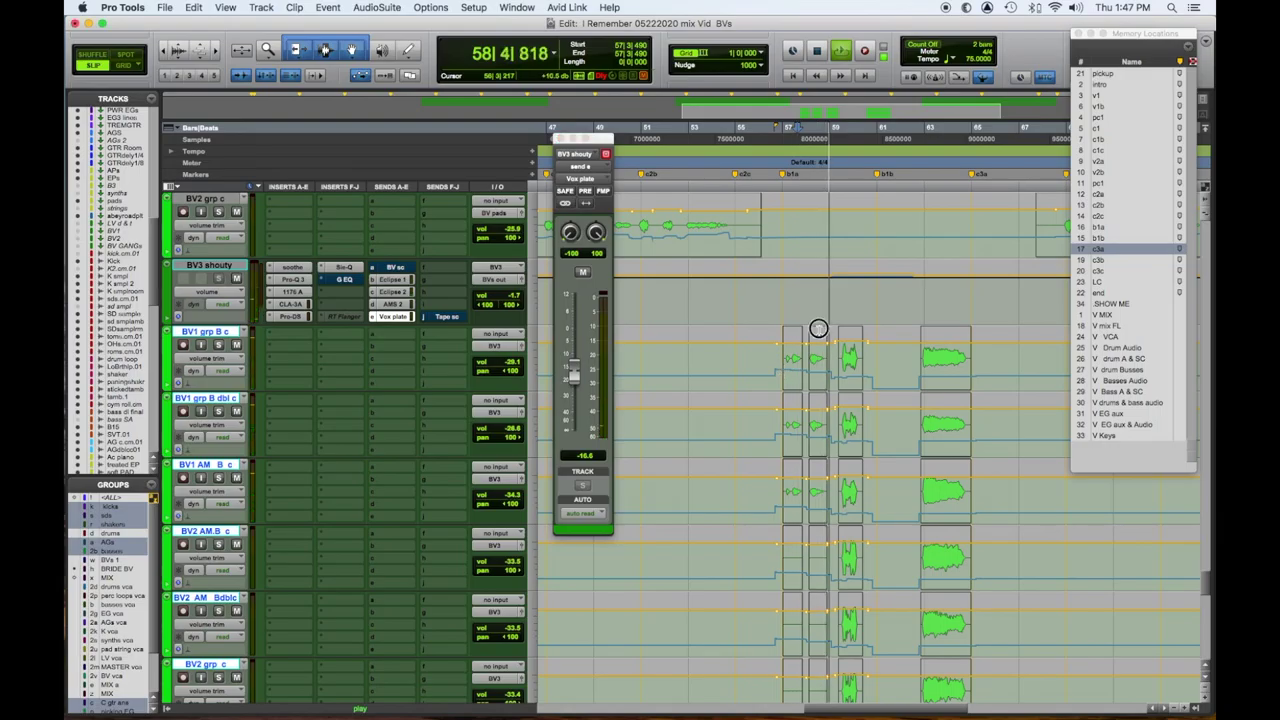
pyautogui.moveTo(818, 328); pyautogui.dragTo(821, 334)
pyautogui.press('super+w')
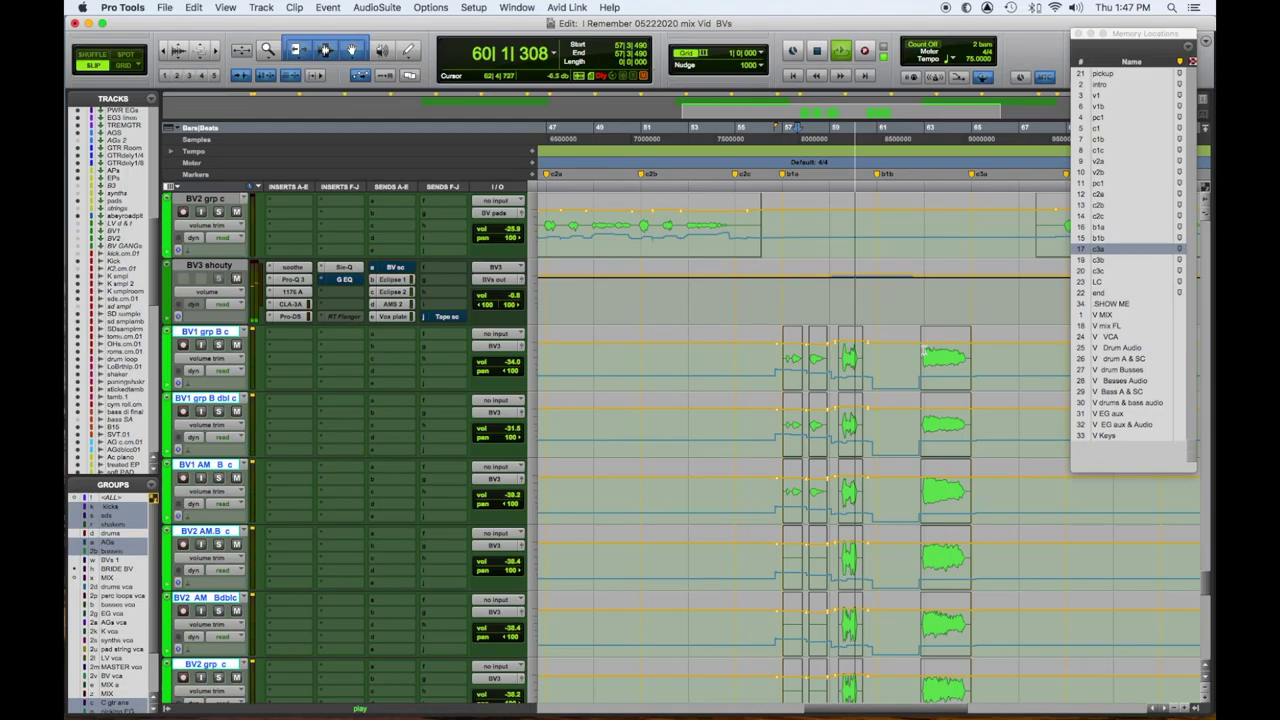